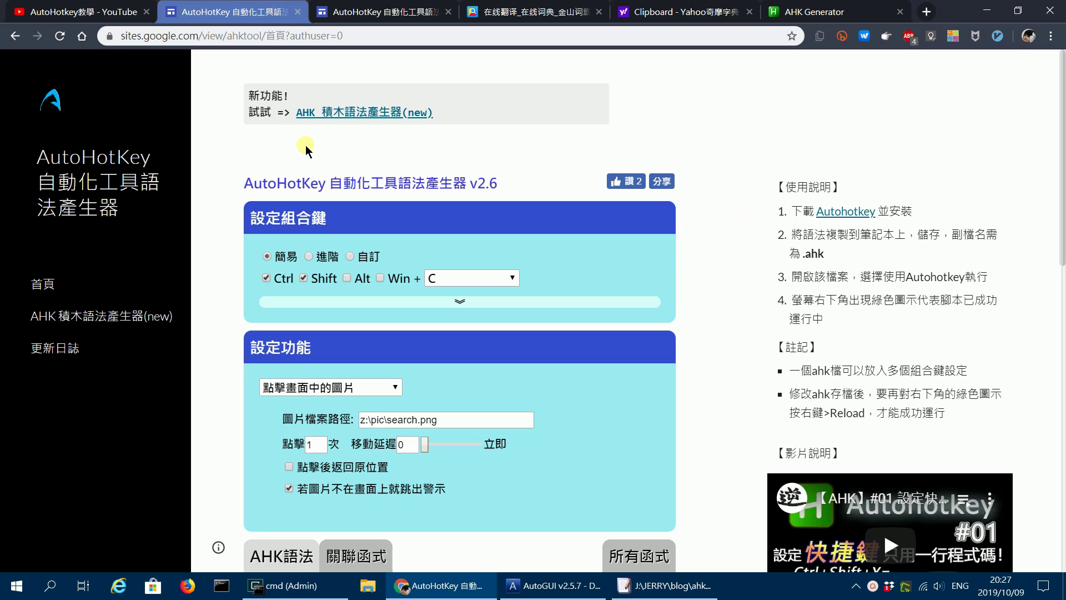
{"action": "scroll", "coordinate": [731, 323], "scroll_direction": "down", "scroll_amount": 3}
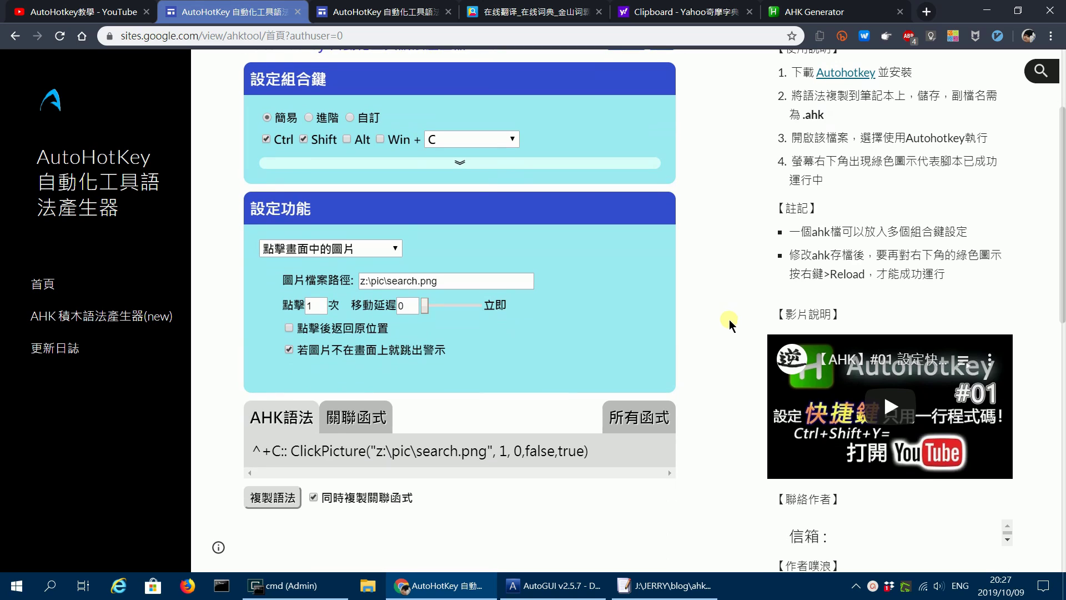
{"action": "scroll", "coordinate": [754, 411], "scroll_direction": "down", "scroll_amount": 1}
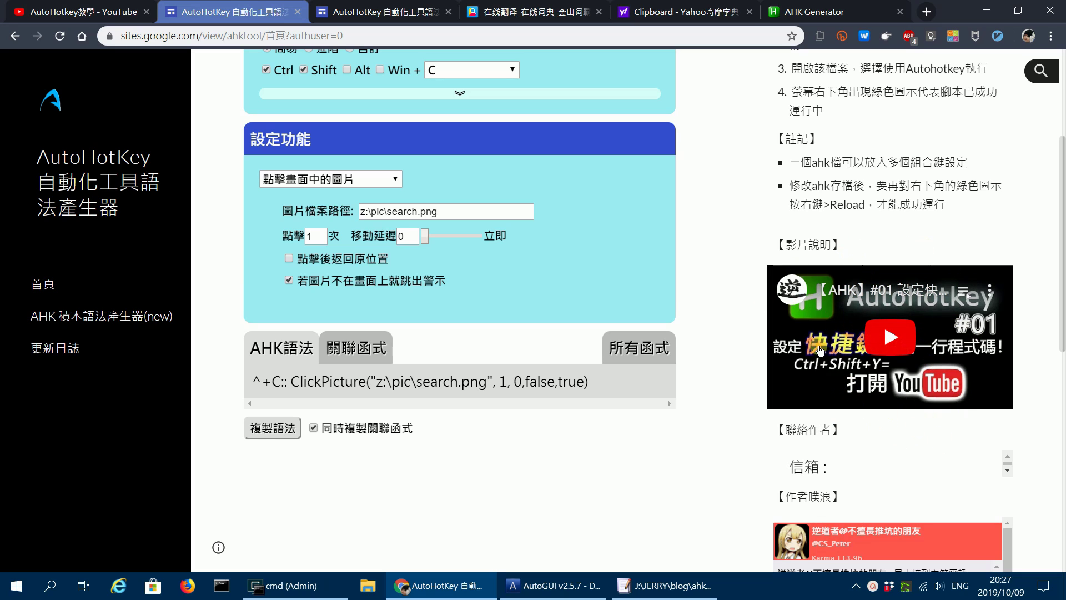
{"action": "scroll", "coordinate": [731, 255], "scroll_direction": "up", "scroll_amount": 3}
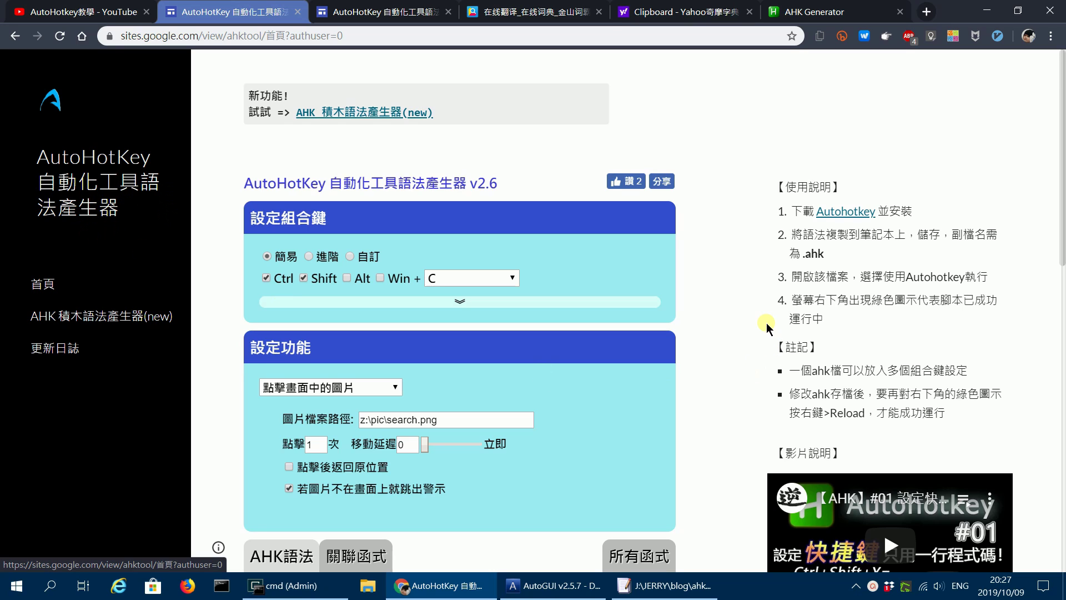
{"action": "scroll", "coordinate": [767, 322], "scroll_direction": "down", "scroll_amount": 3}
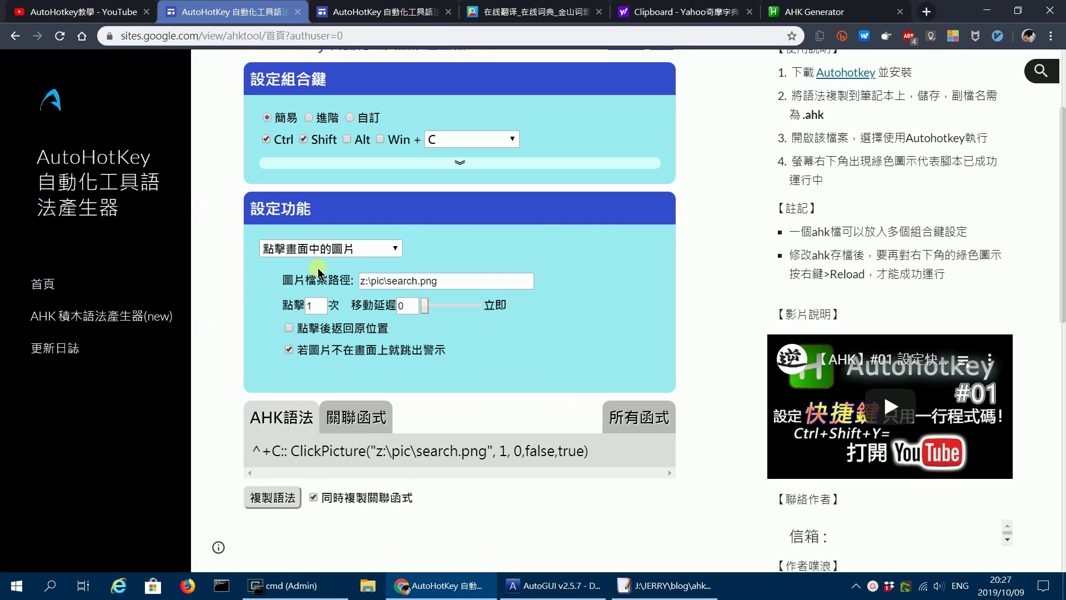
{"action": "scroll", "coordinate": [681, 306], "scroll_direction": "up", "scroll_amount": 3}
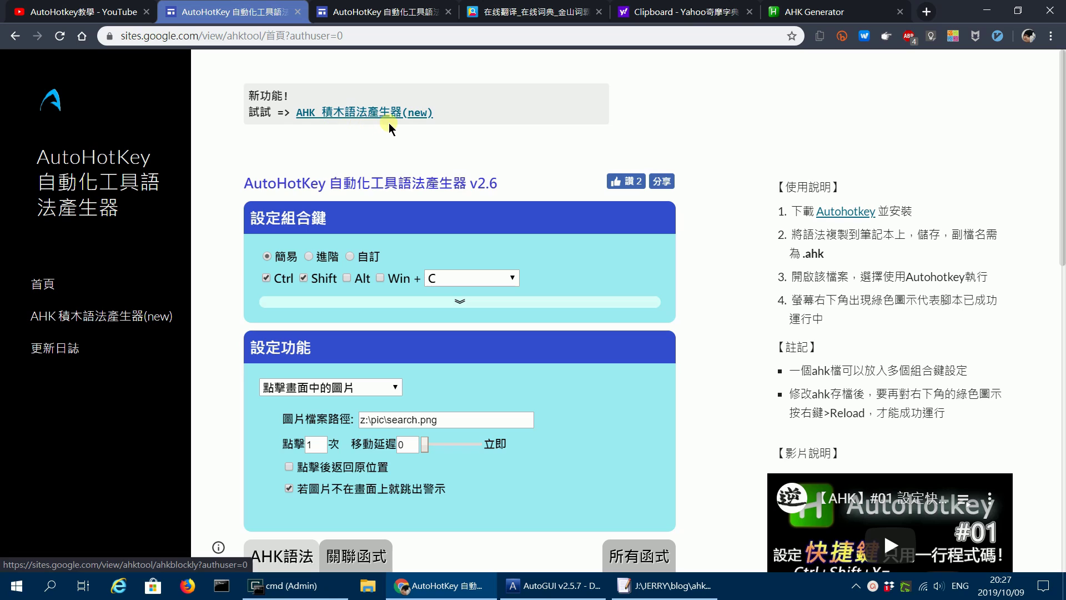
Look over the block-based AHK syntax generator page, then go back to the AHK Generator tab.
{"action": "left_click", "coordinate": [359, 116]}
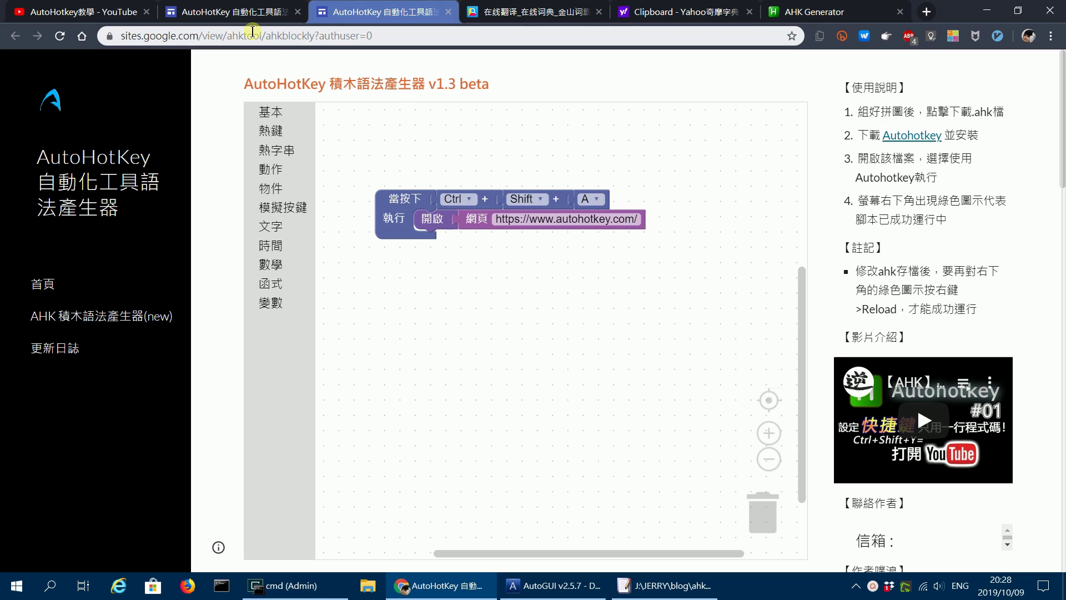
{"action": "left_click", "coordinate": [810, 12]}
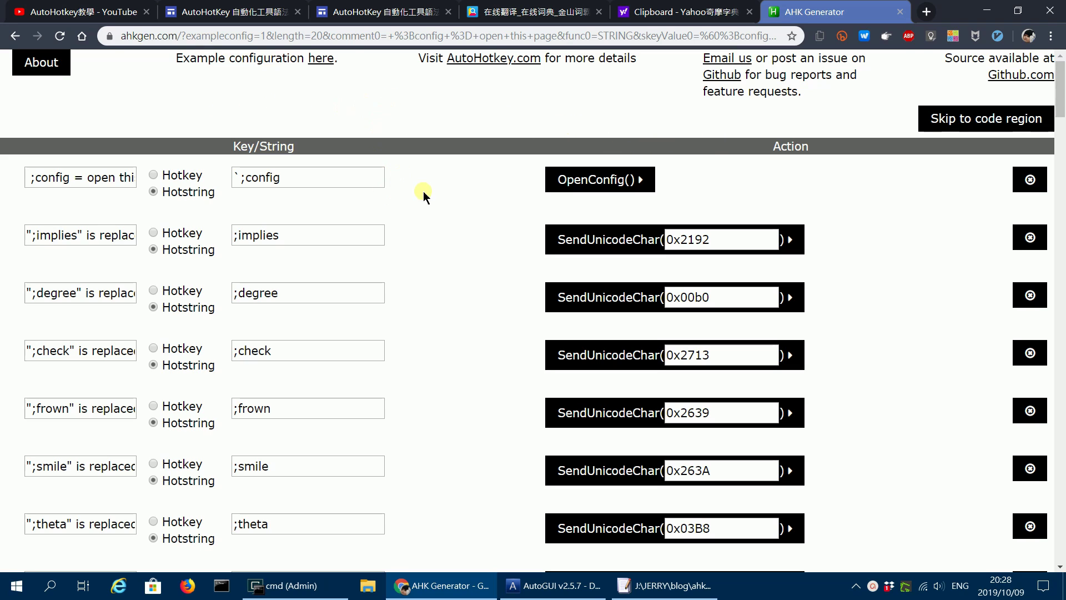
{"action": "scroll", "coordinate": [482, 312], "scroll_direction": "down", "scroll_amount": 3}
{"action": "scroll", "coordinate": [481, 316], "scroll_direction": "up", "scroll_amount": 3}
Check the hotkey options and z:\pic\search.png path, then copy the ^+C:: ClickPicture code with its functions.
{"action": "left_click", "coordinate": [237, 11]}
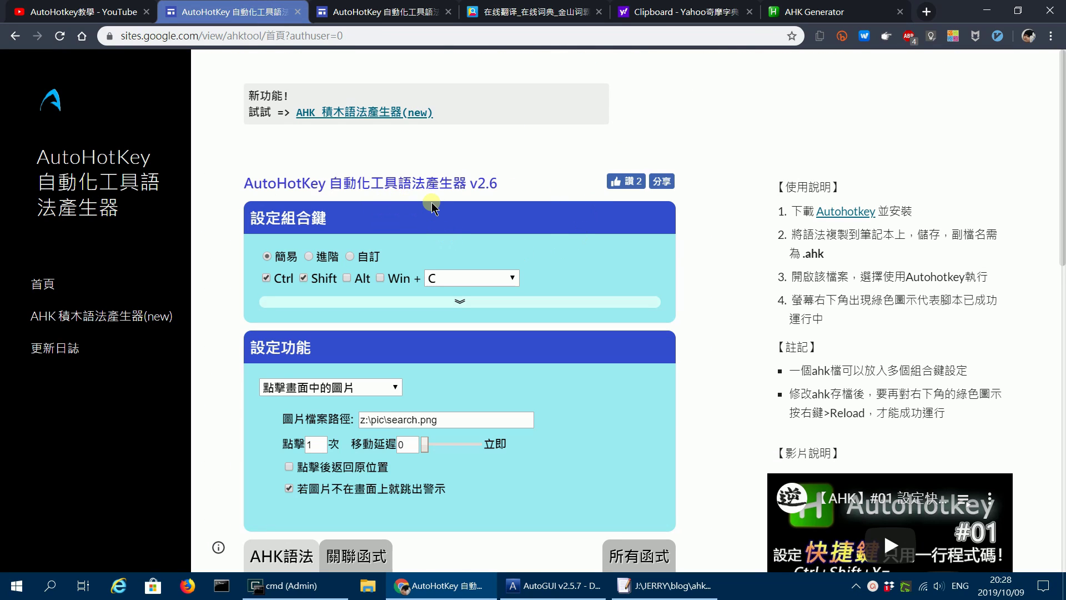
{"action": "scroll", "coordinate": [724, 230], "scroll_direction": "down", "scroll_amount": 2}
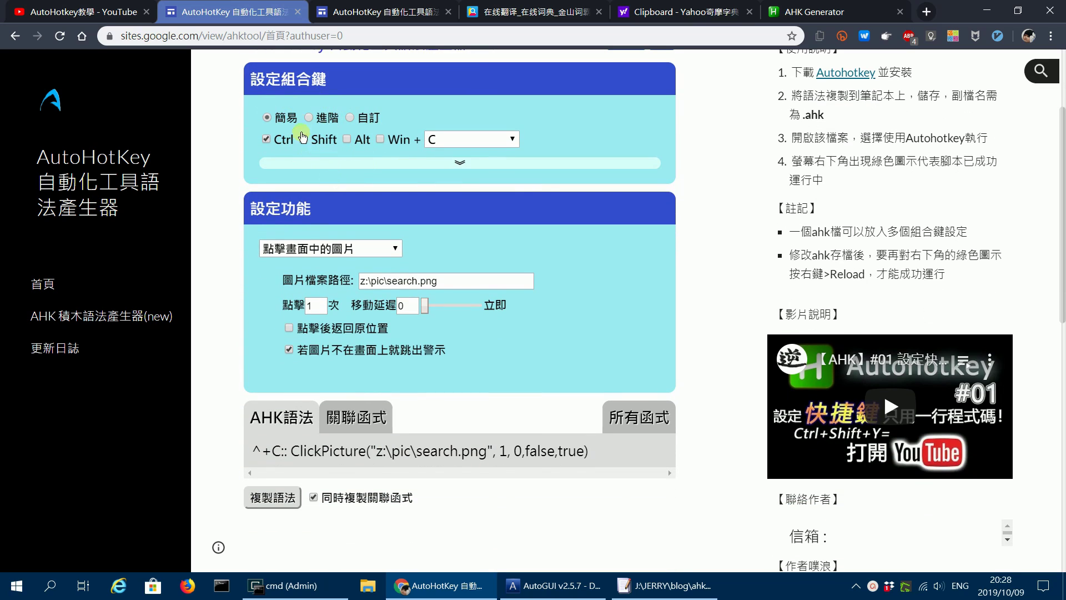
{"action": "left_click", "coordinate": [462, 164]}
{"action": "left_click", "coordinate": [461, 167]}
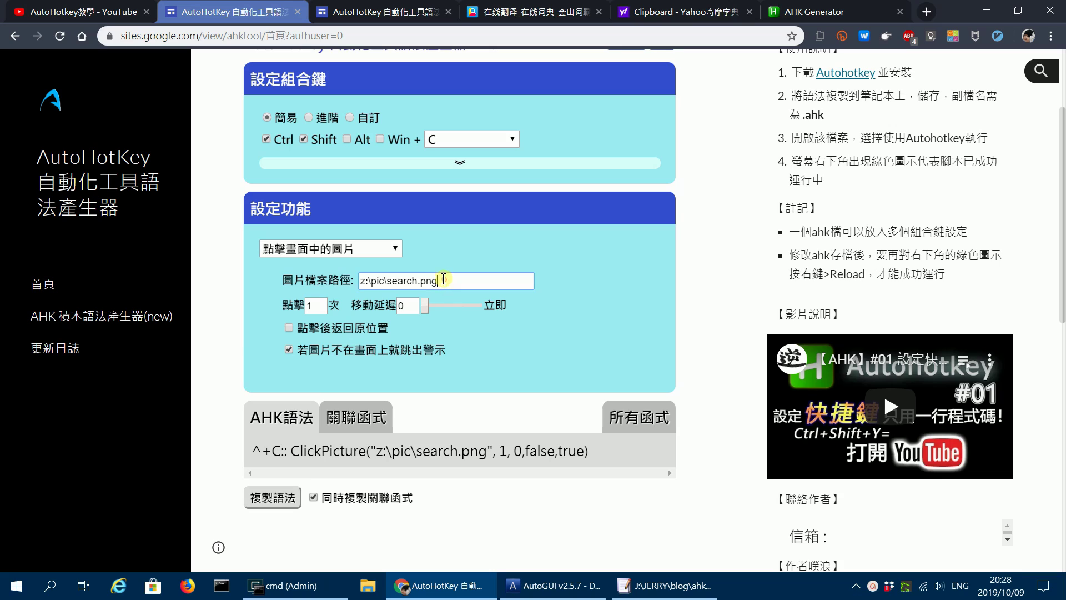
{"action": "left_click_drag", "start_coordinate": [442, 281], "coordinate": [342, 284]}
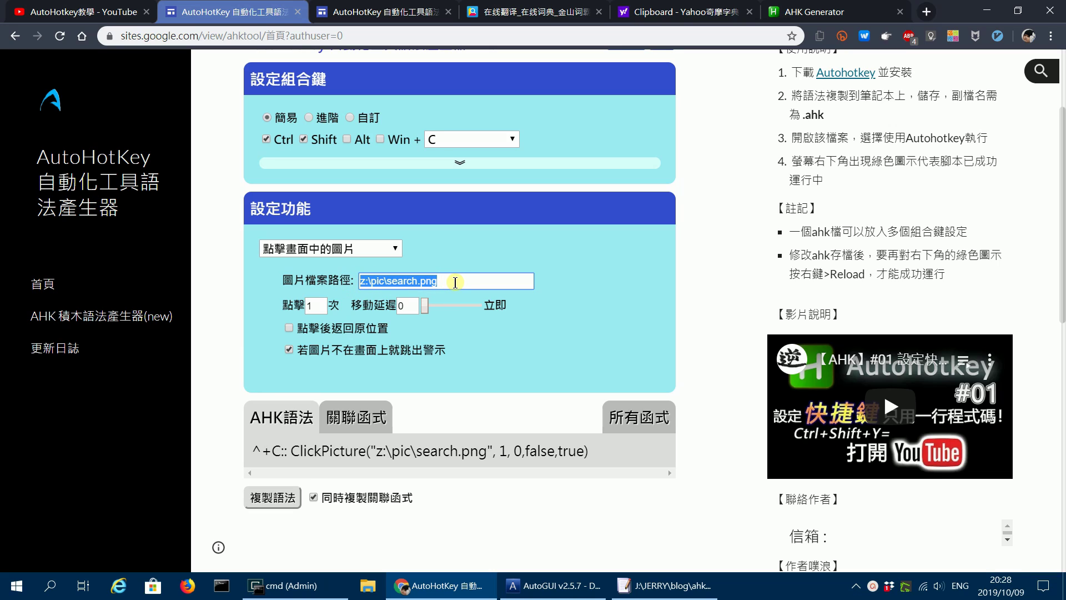
{"action": "left_click", "coordinate": [452, 282]}
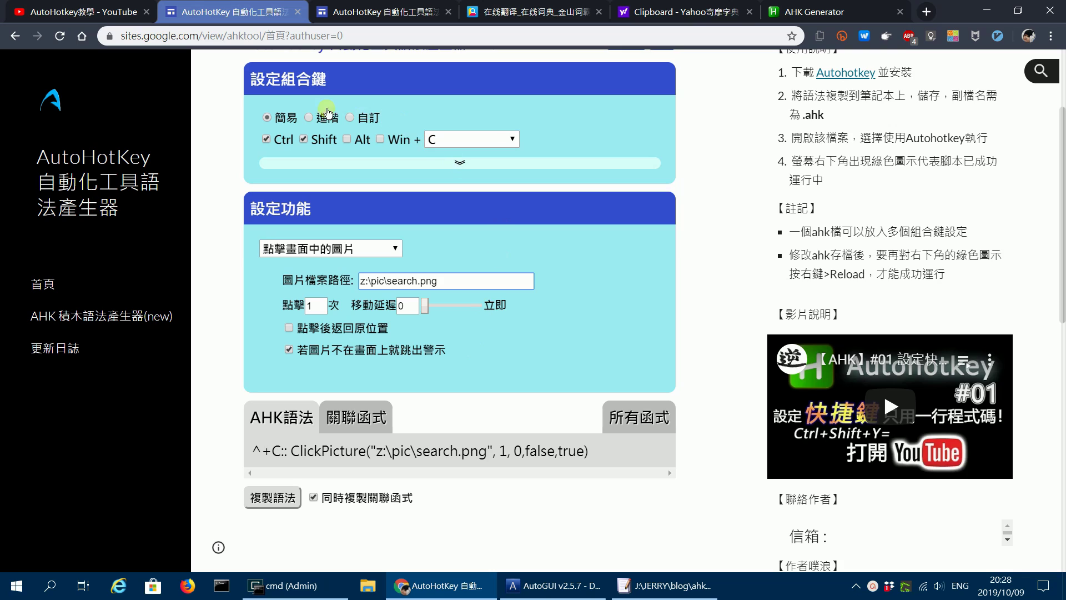
{"action": "left_click", "coordinate": [271, 497]}
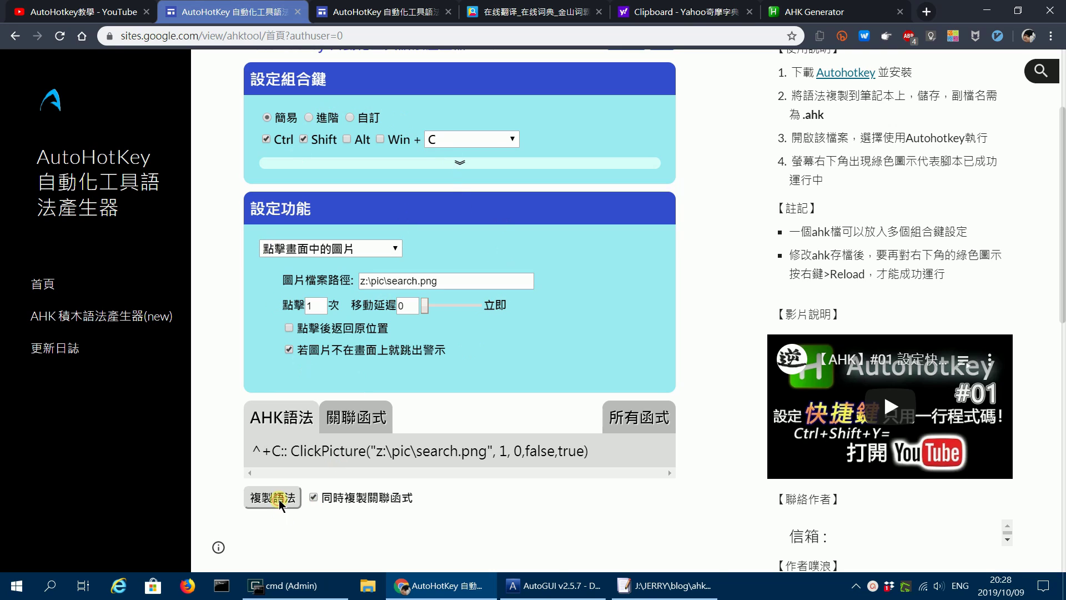
Replace all of test11.ahk in AutoGUI with the copied ClickPicture hotkey code.
{"action": "left_click", "coordinate": [575, 595]}
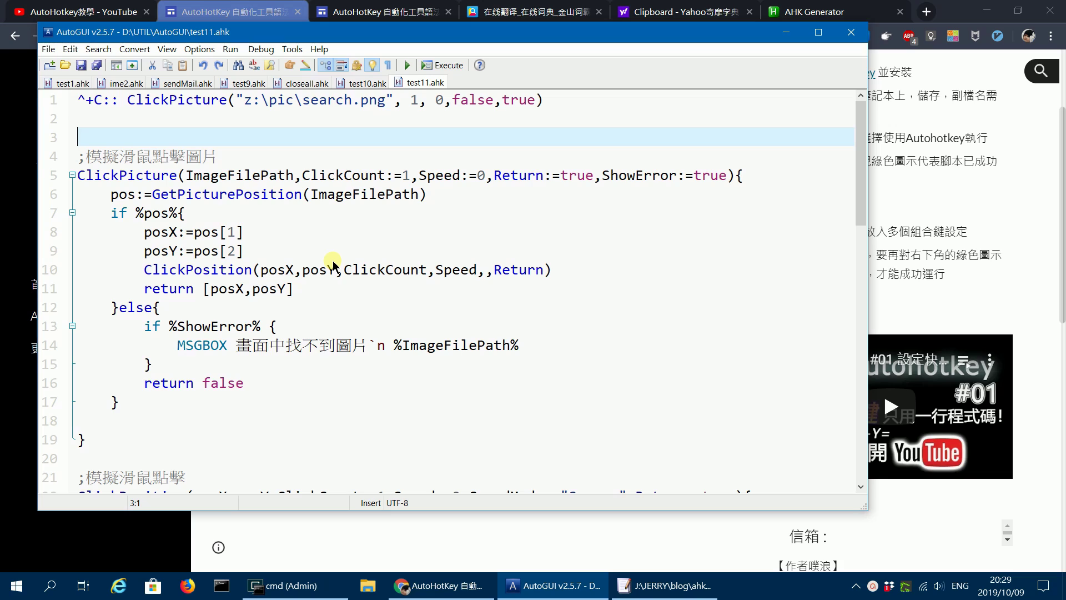
{"action": "key", "text": "ctrl+a"}
{"action": "key", "text": "ctrl+v"}
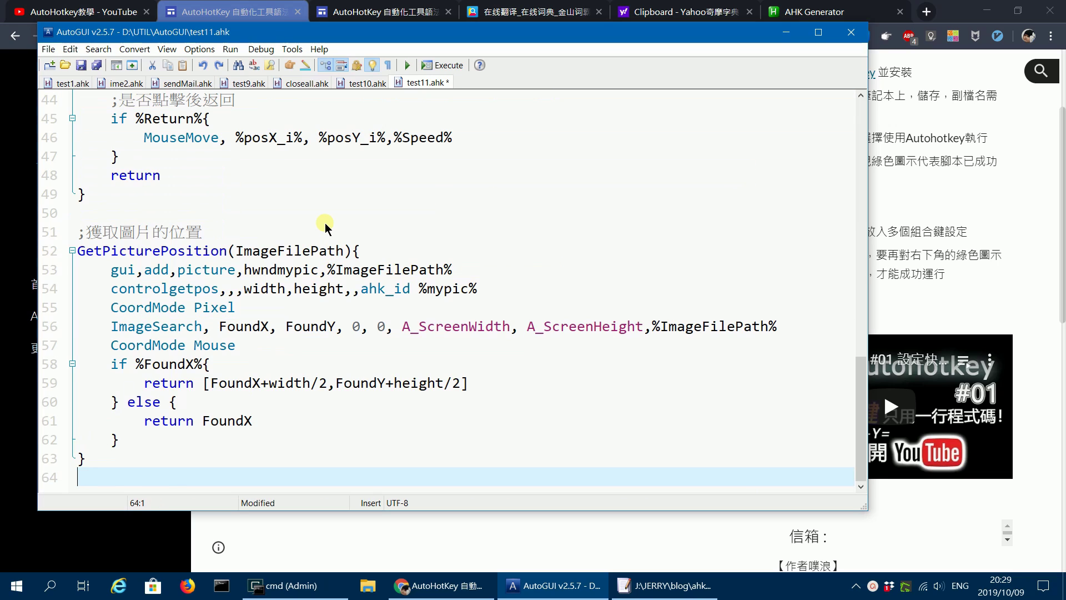
{"action": "key", "text": "ctrl+Home"}
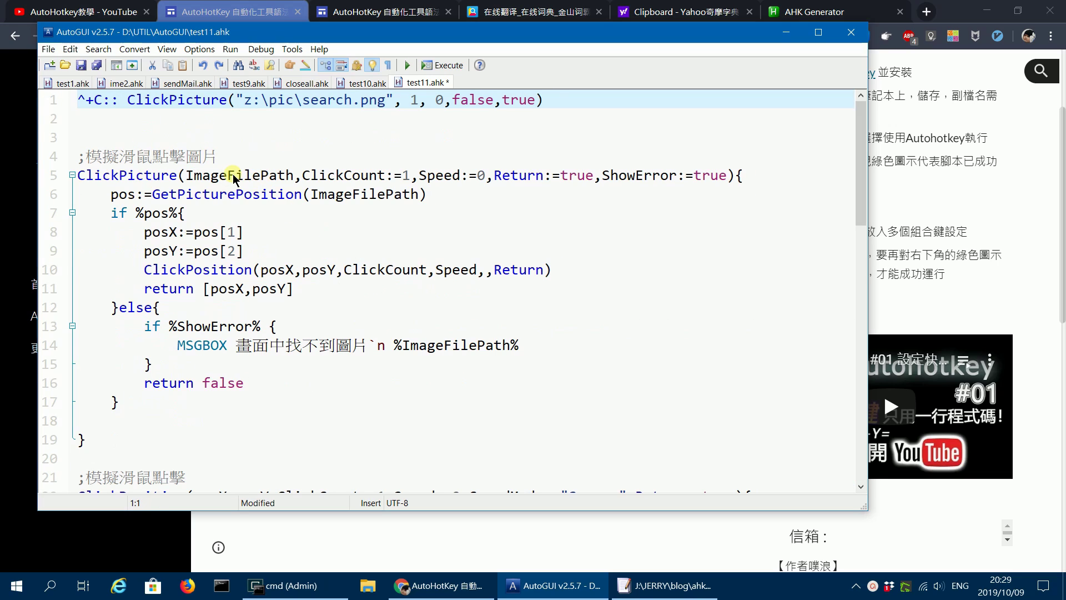
Run the script over the older running instance and return to the generator page.
{"action": "left_click", "coordinate": [449, 66]}
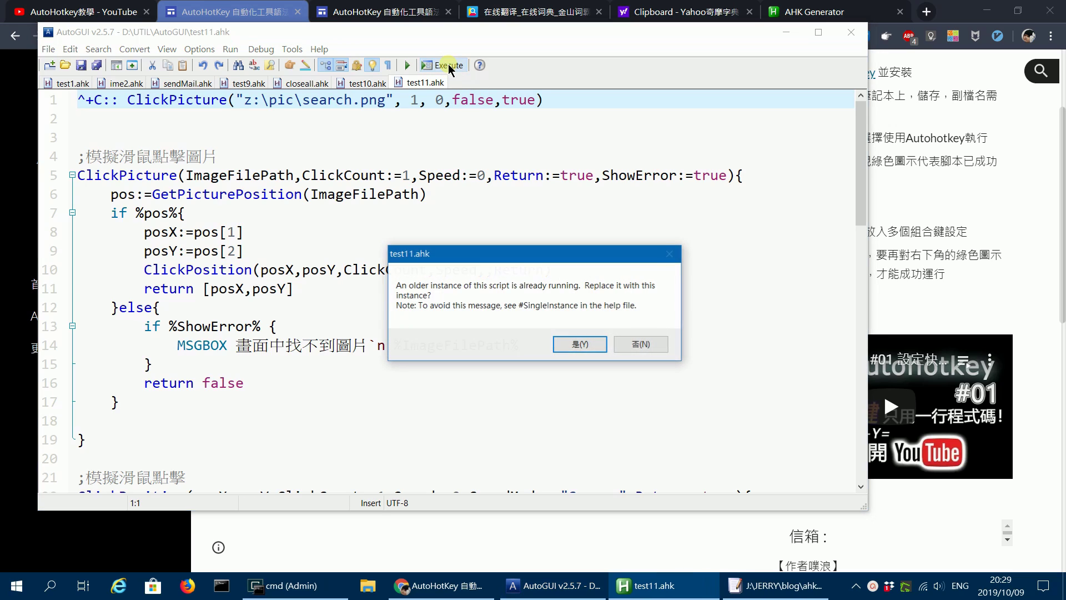
{"action": "left_click", "coordinate": [577, 345]}
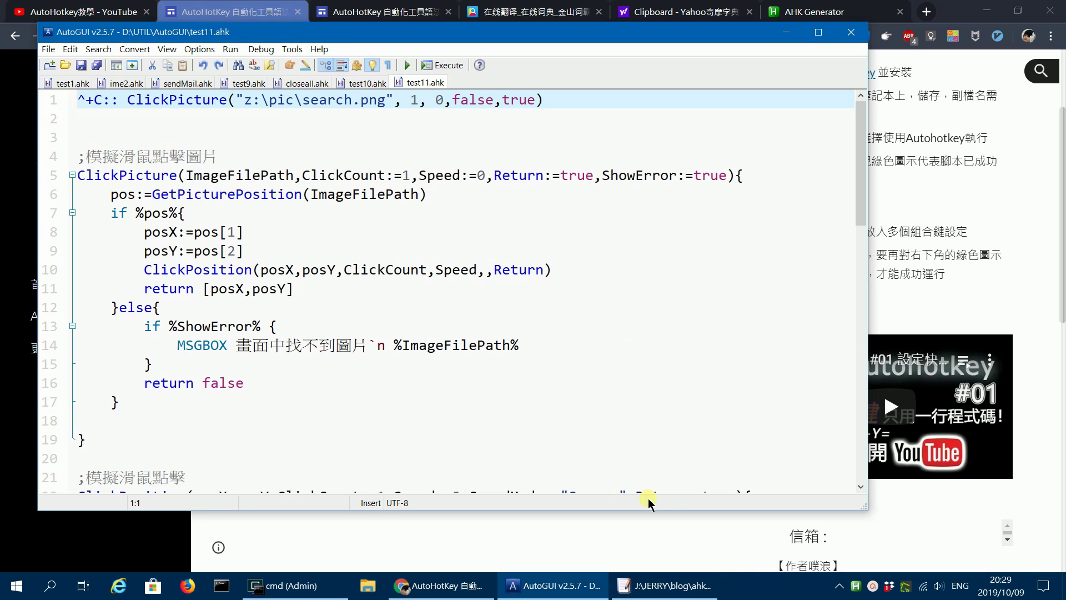
{"action": "left_click", "coordinate": [672, 535]}
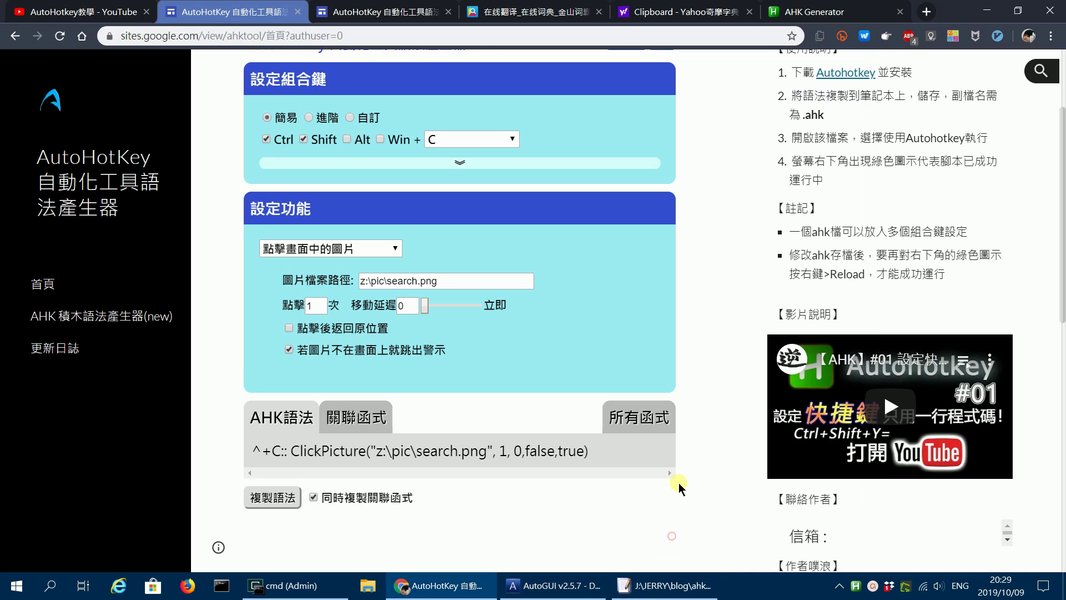
Set the picture click count to 3 and the move delay to 2.
{"action": "left_click", "coordinate": [602, 279]}
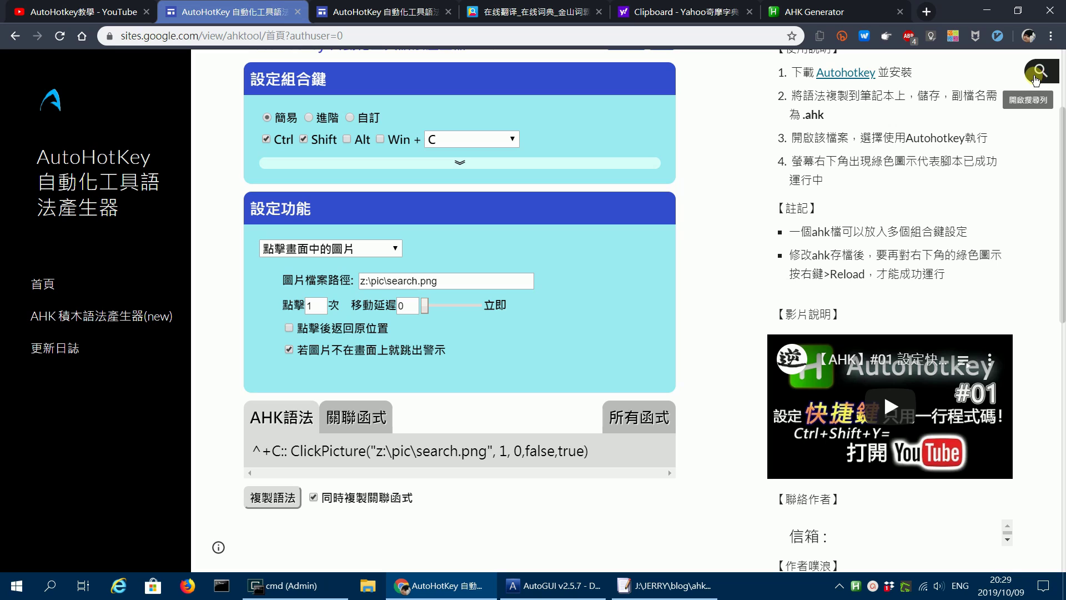
{"action": "left_click", "coordinate": [1036, 80]}
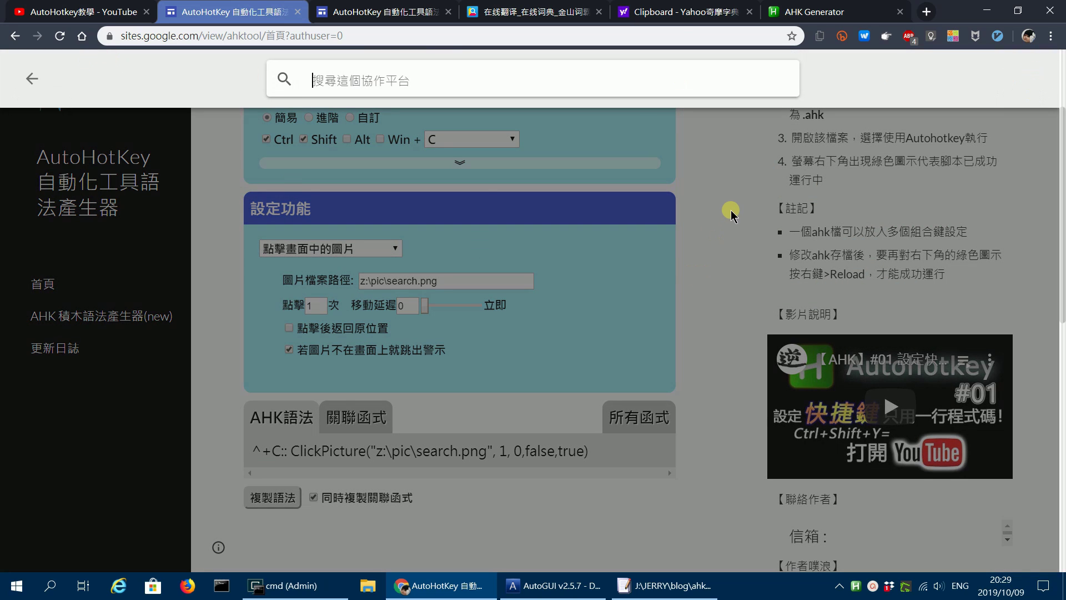
{"action": "left_click", "coordinate": [731, 214]}
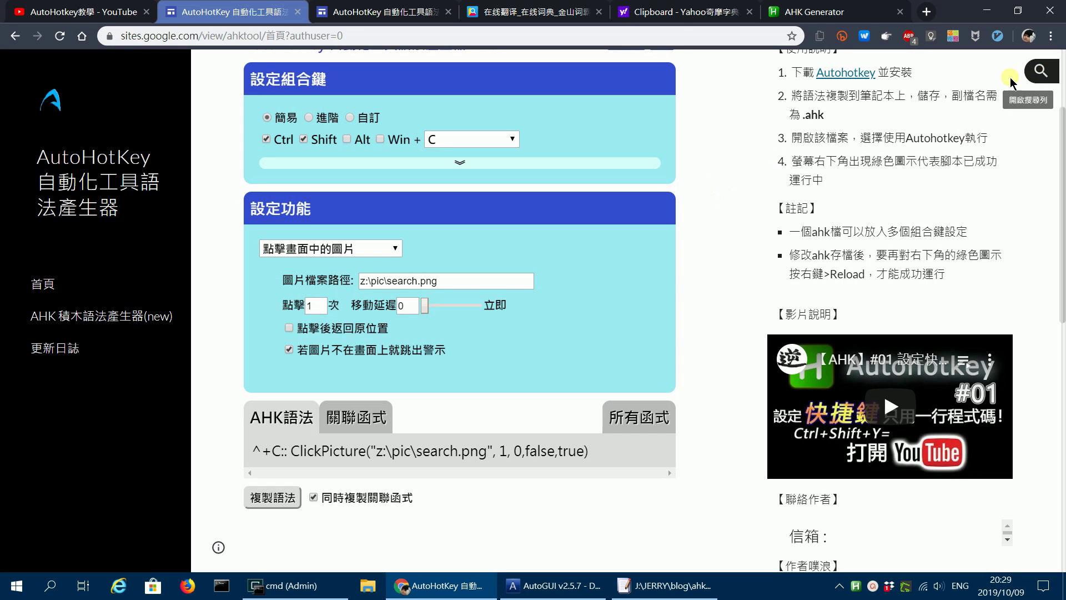
{"action": "left_click", "coordinate": [322, 304]}
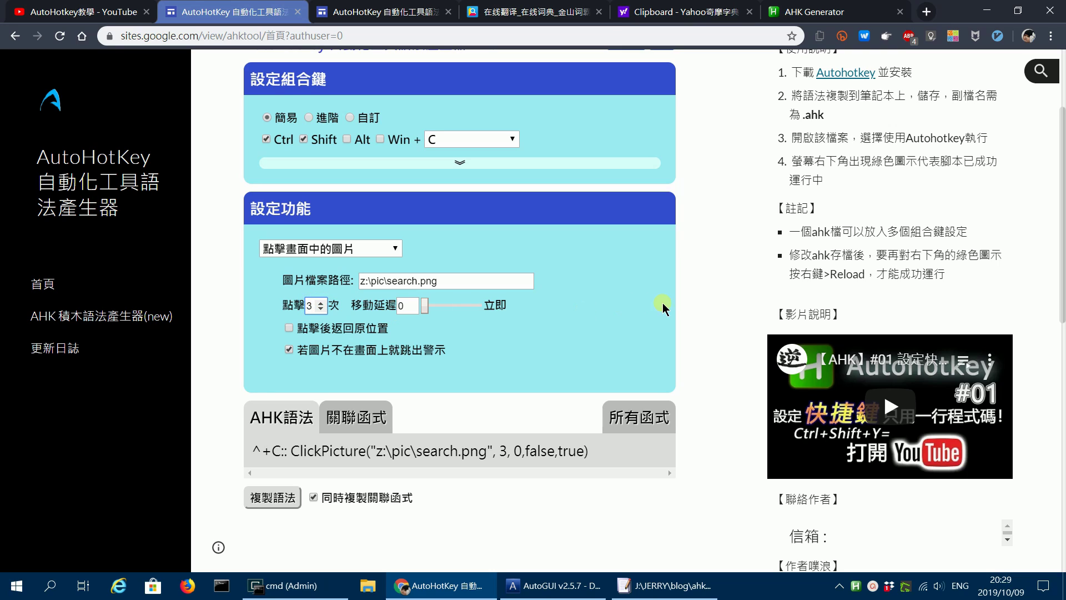
{"action": "left_click", "coordinate": [699, 376]}
{"action": "scroll", "coordinate": [700, 375], "scroll_direction": "down", "scroll_amount": 1}
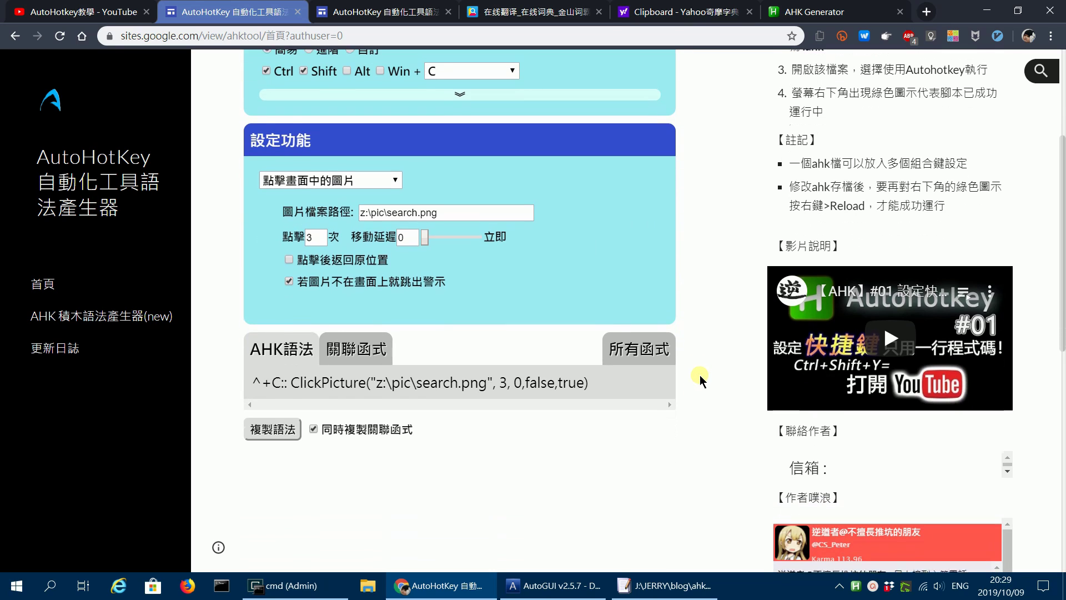
{"action": "scroll", "coordinate": [700, 375], "scroll_direction": "up", "scroll_amount": 1}
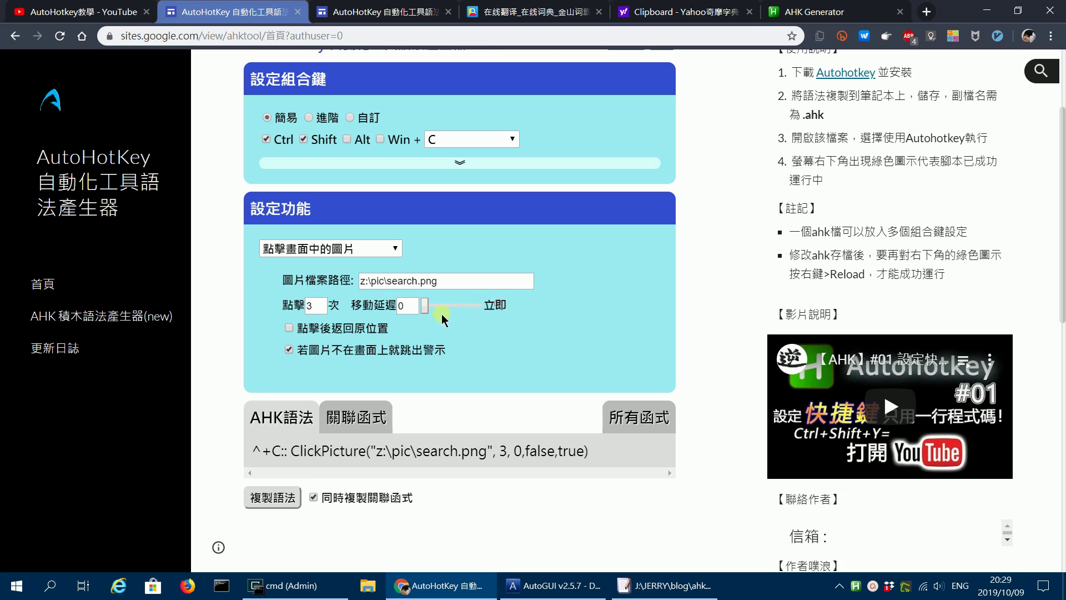
{"action": "left_click", "coordinate": [414, 305]}
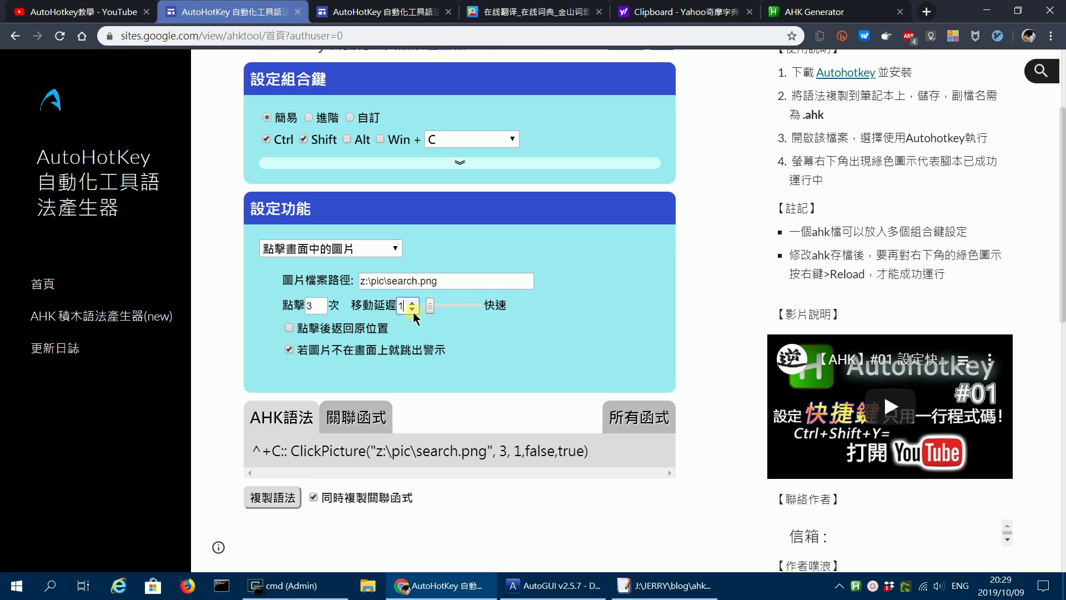
{"action": "left_click", "coordinate": [414, 302]}
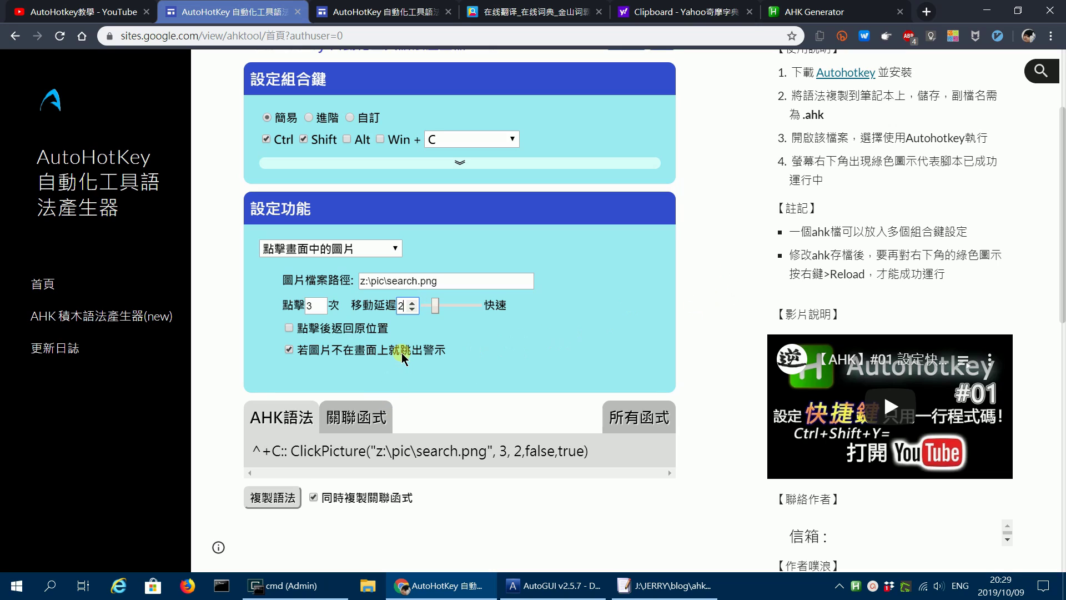
Copy the updated ClickPicture("z:\pic\search.png", 3, 2, ...) code and bring AutoGUI forward.
{"action": "left_click", "coordinate": [274, 494]}
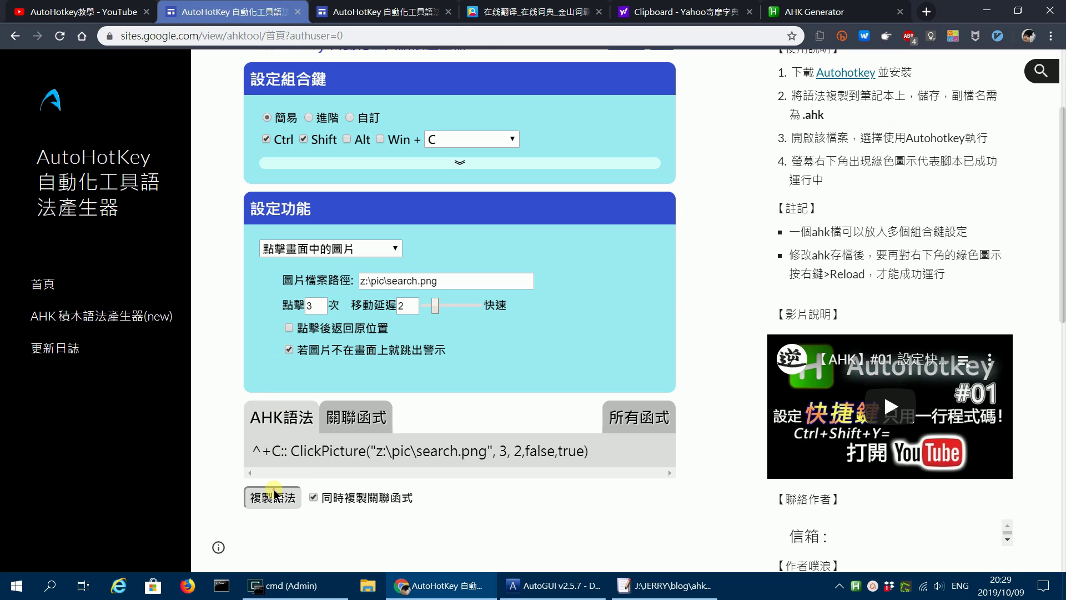
{"action": "left_click", "coordinate": [653, 588]}
{"action": "left_click", "coordinate": [555, 586]}
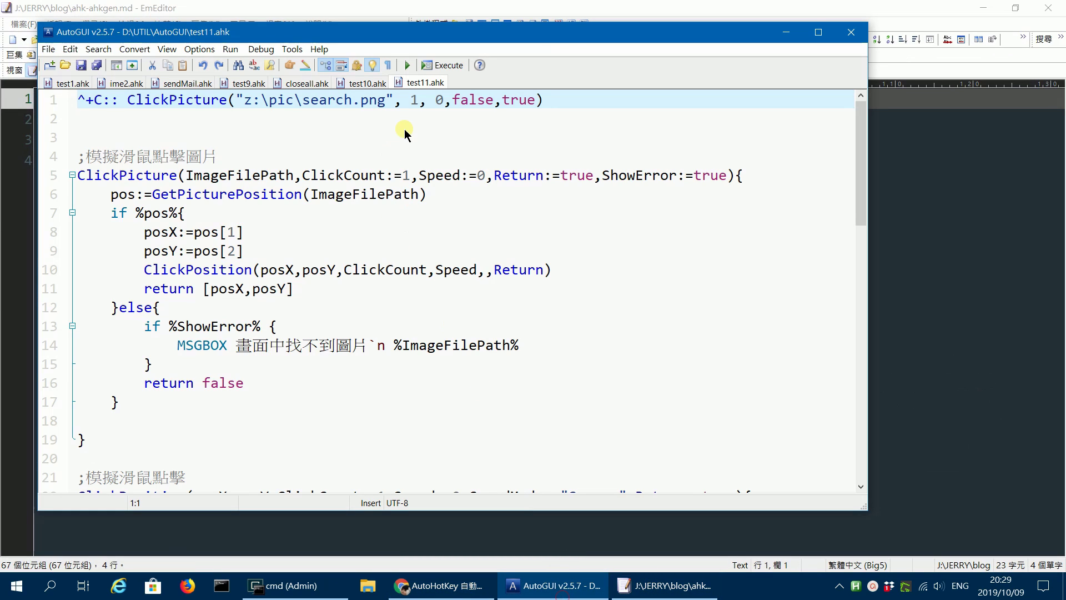
Replace test11.ahk's contents with the 3-click, delay-2 ClickPicture code.
{"action": "key", "text": "ctrl+a"}
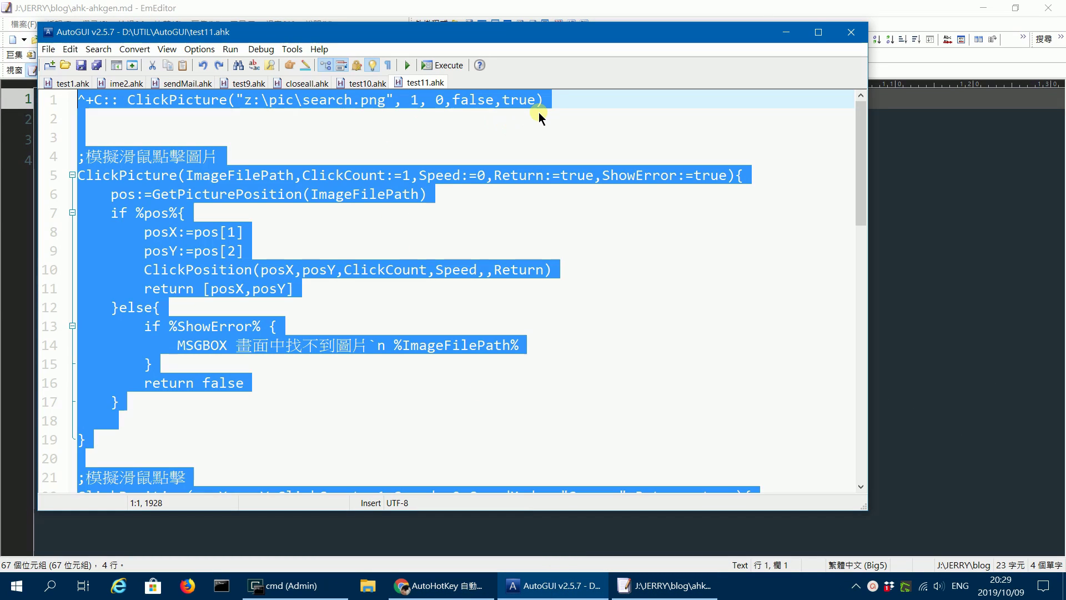
{"action": "key", "text": "Delete"}
{"action": "key", "text": "ctrl+v"}
{"action": "key", "text": "ctrl+Home"}
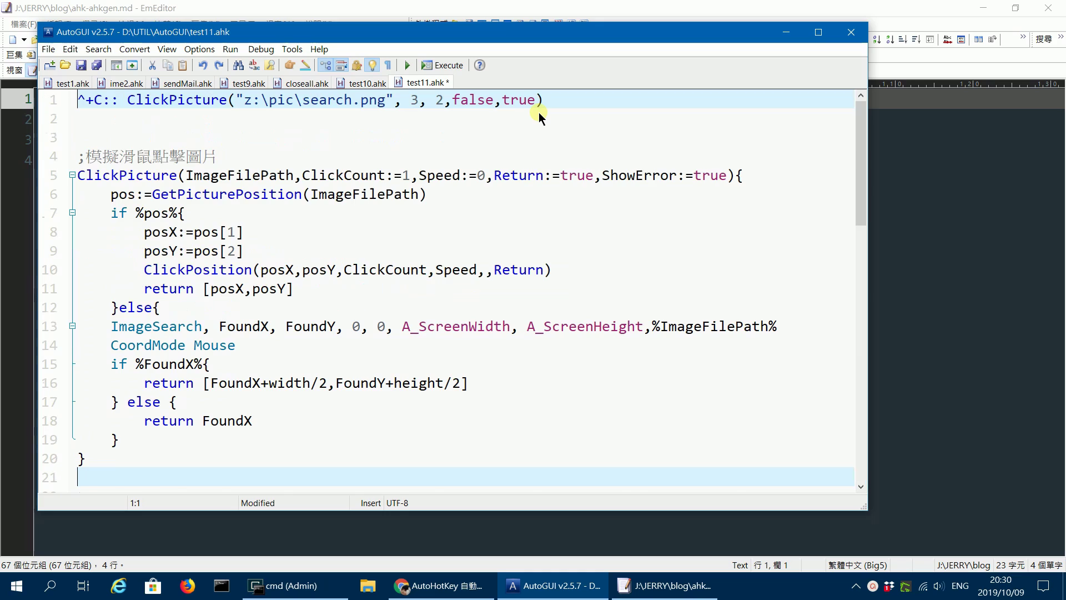
{"action": "left_click_drag", "start_coordinate": [543, 100], "coordinate": [78, 100]}
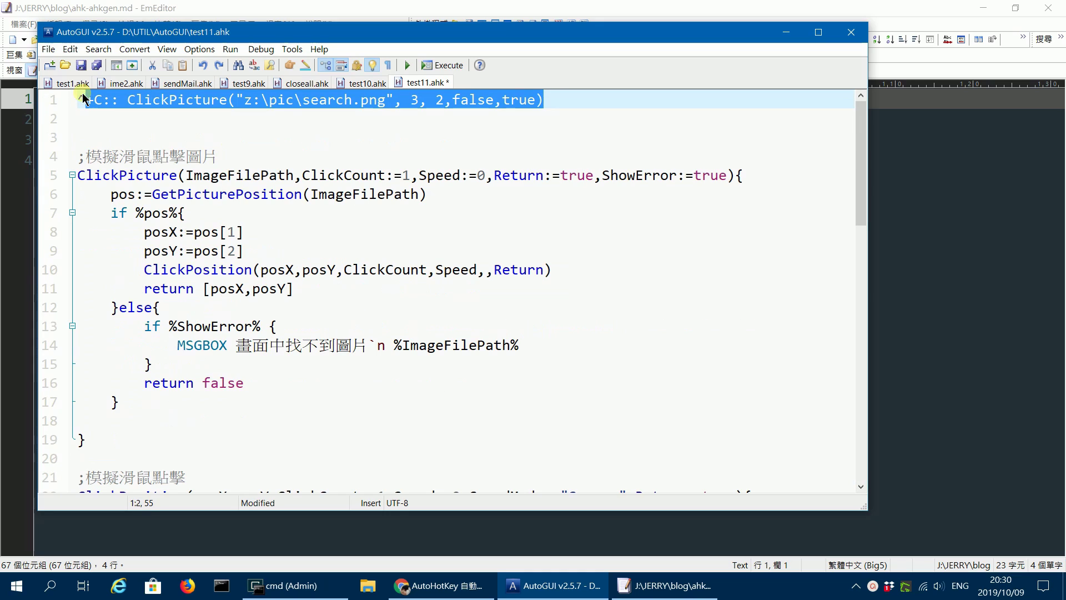
Save and run the script, replacing the older running instance.
{"action": "key", "text": "ctrl+s"}
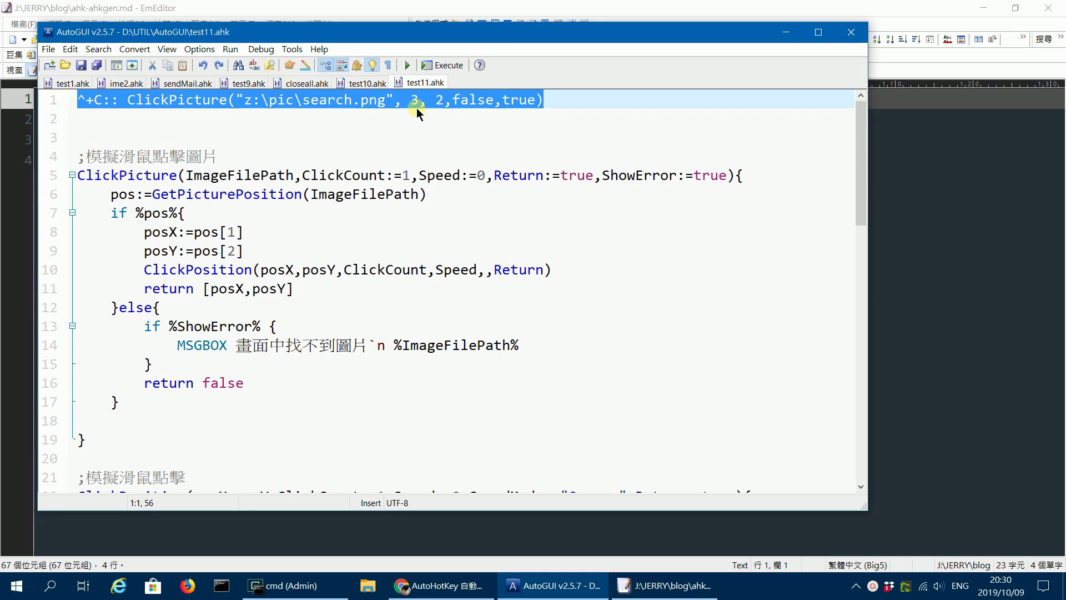
{"action": "left_click", "coordinate": [411, 102]}
{"action": "left_click", "coordinate": [442, 65]}
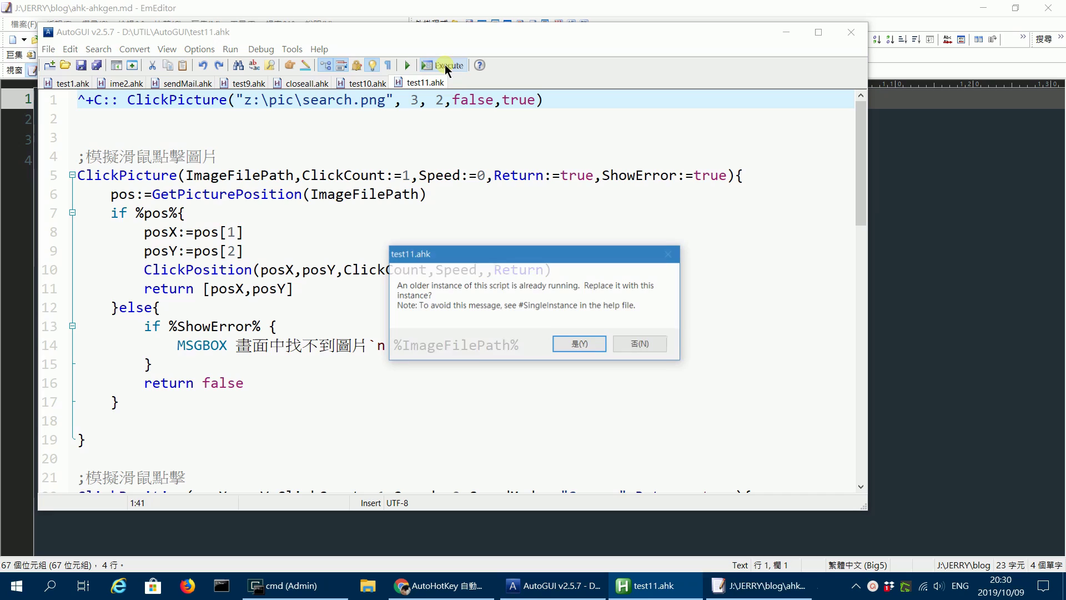
{"action": "left_click", "coordinate": [580, 343]}
{"action": "left_click", "coordinate": [441, 586]}
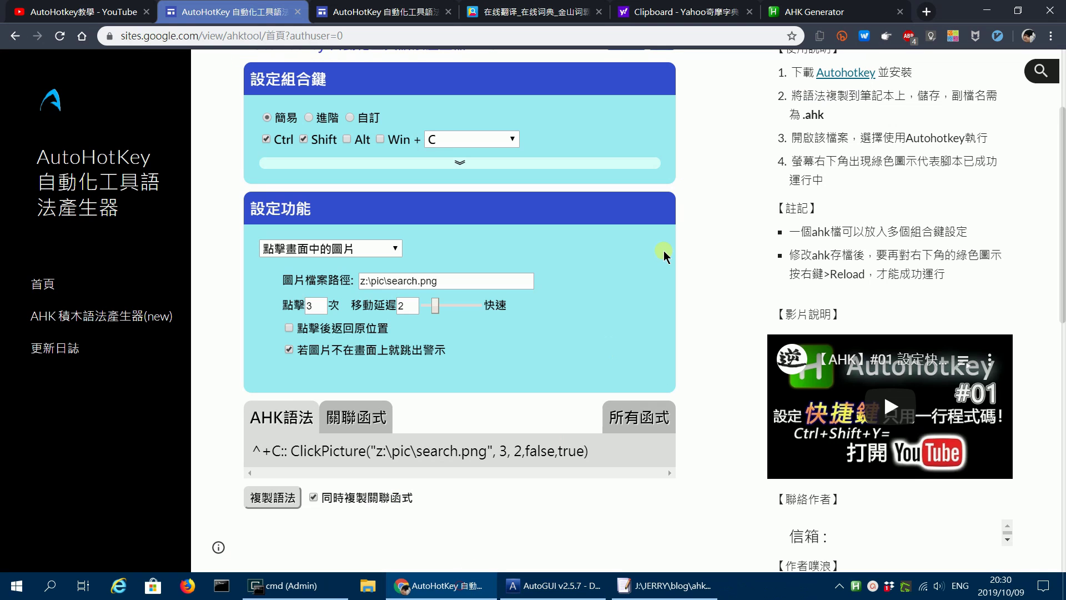
{"action": "left_click", "coordinate": [691, 230]}
{"action": "left_click", "coordinate": [1040, 70]}
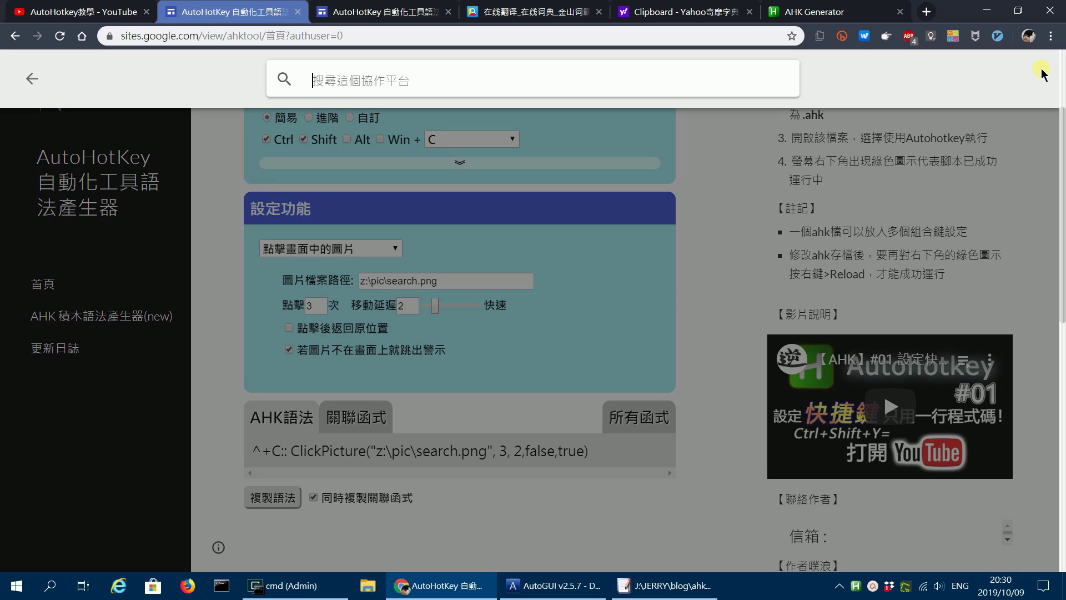
{"action": "left_click", "coordinate": [731, 190]}
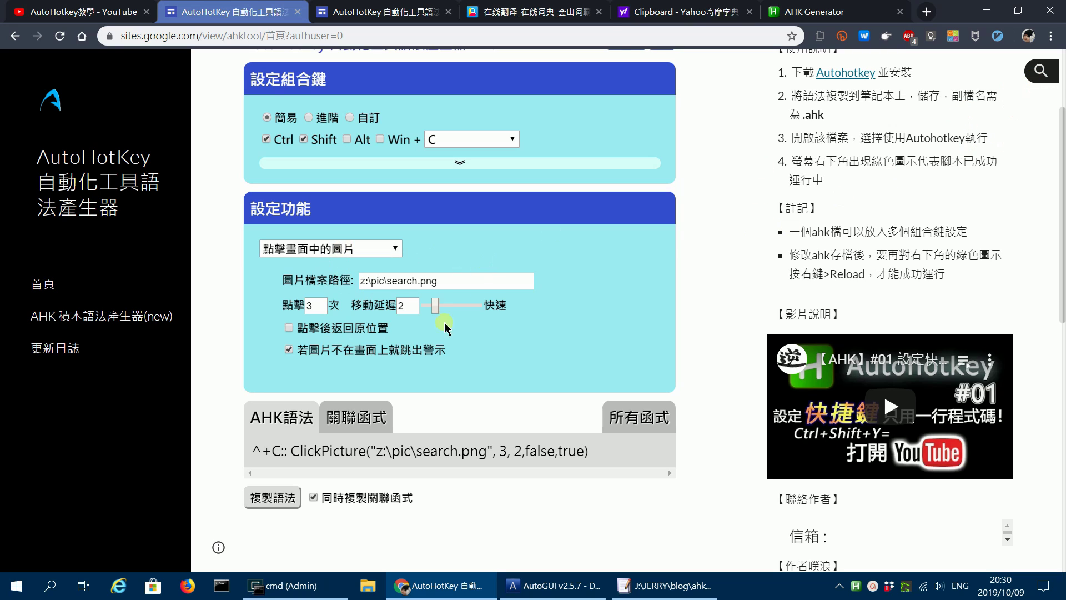
{"action": "scroll", "coordinate": [564, 337], "scroll_direction": "up", "scroll_amount": 3}
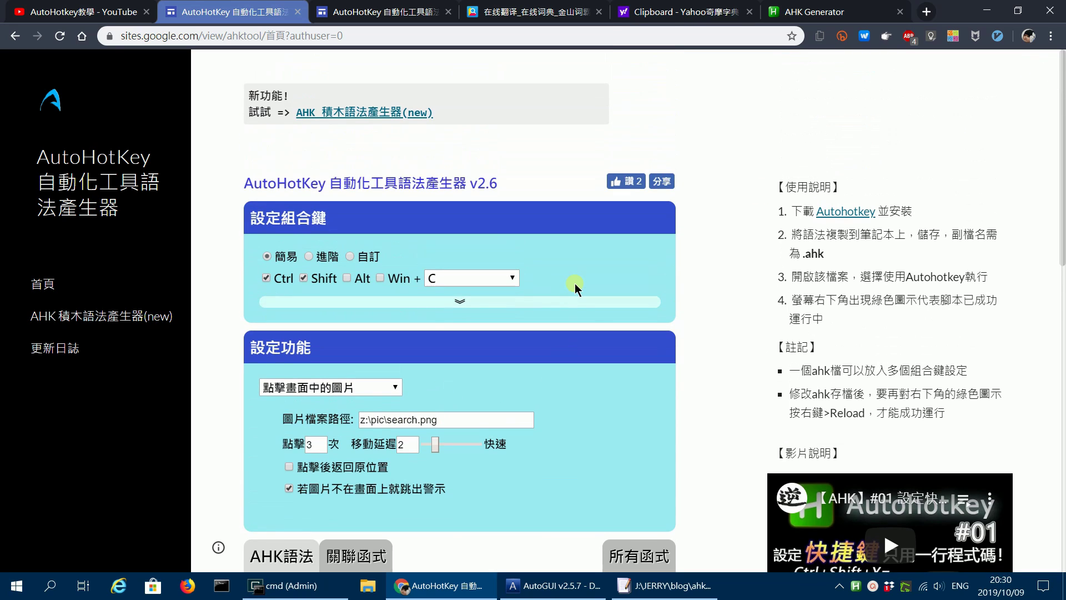
Place the 基本 category's Ctrl+Win+Alt+T recycle-bin block below the Ctrl+Shift+A block.
{"action": "left_click", "coordinate": [365, 14]}
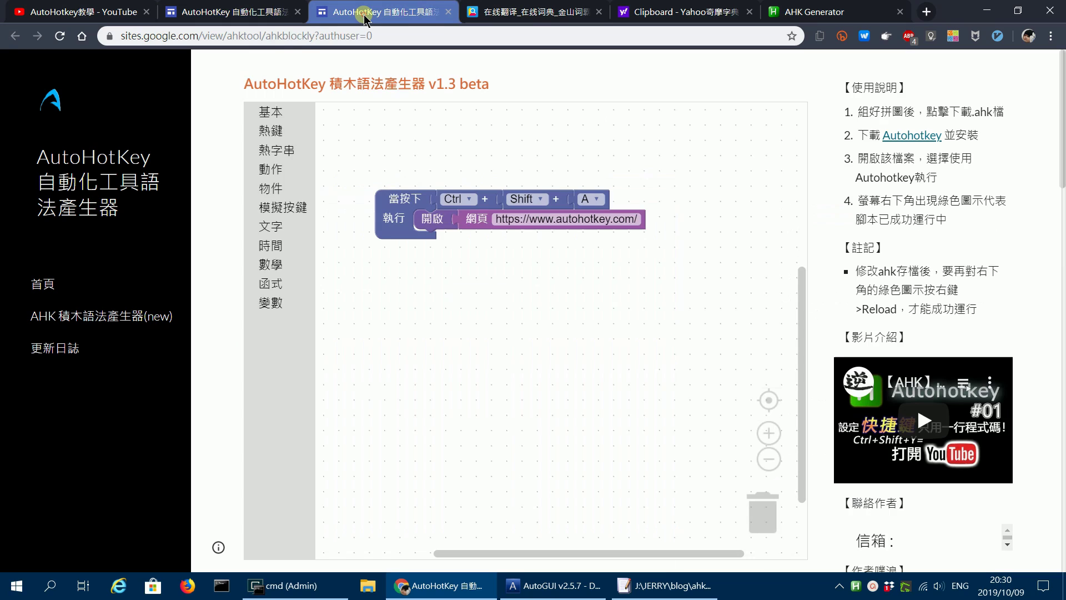
{"action": "mouse_move", "coordinate": [402, 218]}
{"action": "left_mouse_down"}
{"action": "mouse_move", "coordinate": [403, 148]}
{"action": "mouse_move", "coordinate": [381, 155]}
{"action": "left_mouse_up"}
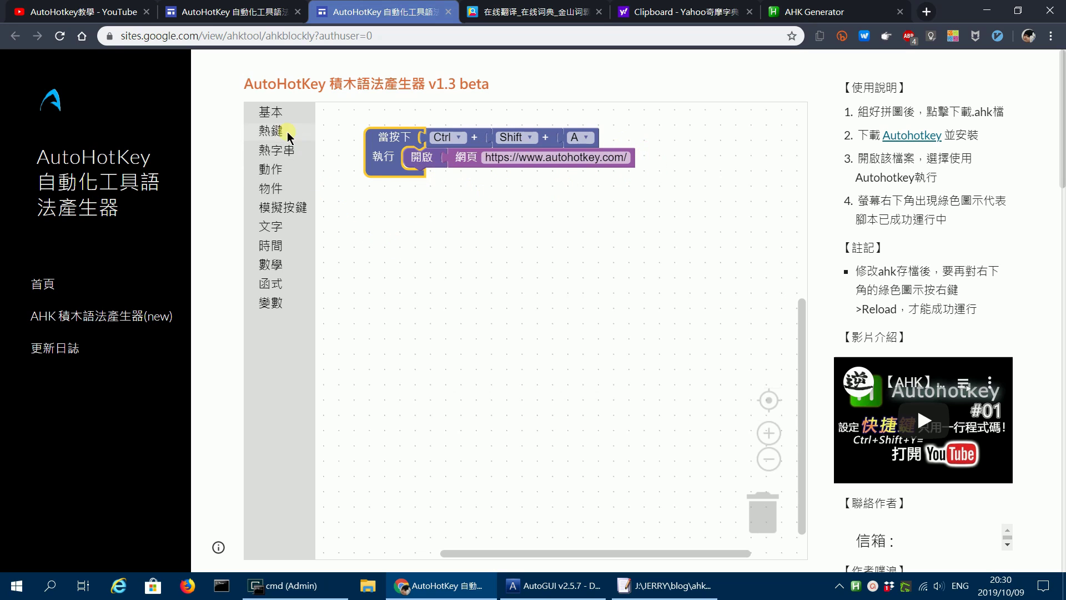
{"action": "left_click", "coordinate": [271, 114]}
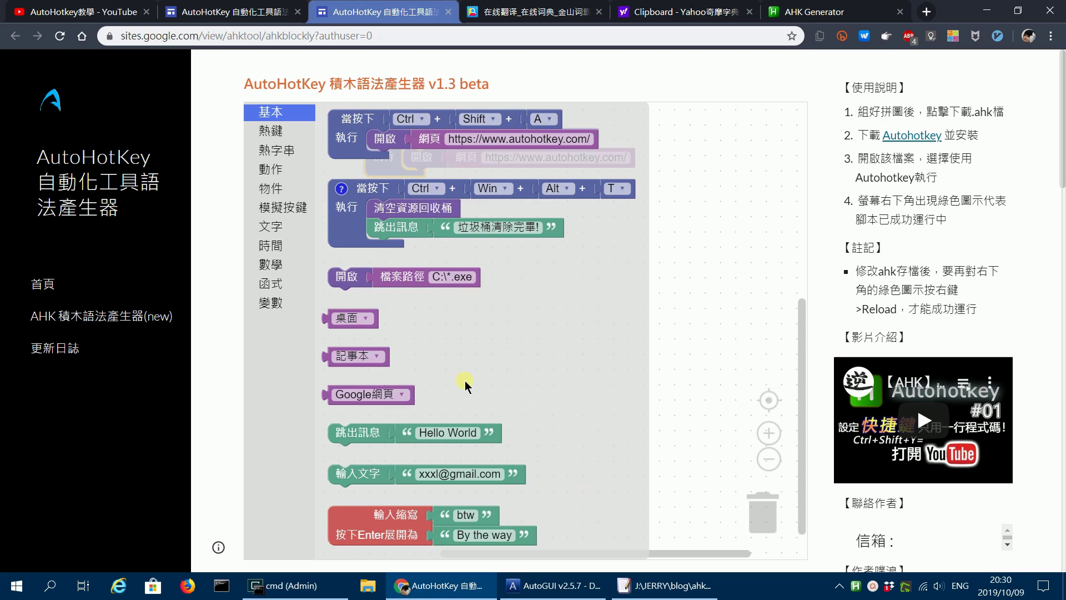
{"action": "left_click", "coordinate": [353, 196]}
{"action": "left_click_drag", "start_coordinate": [352, 196], "coordinate": [391, 212]}
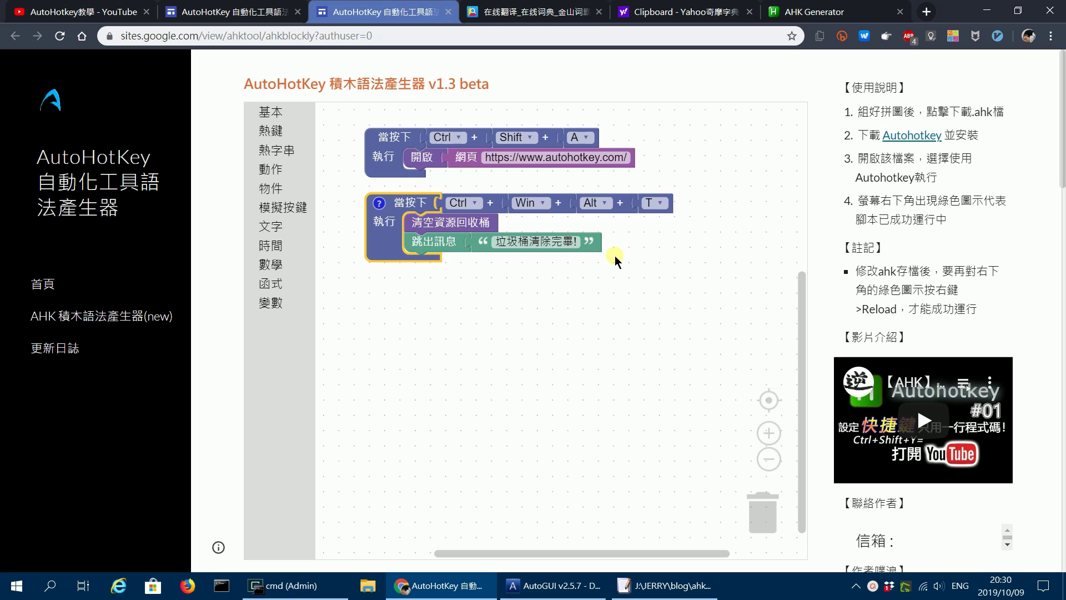
Detach and delete the Alt piece so the recycle-bin hotkey is Ctrl+Win+T.
{"action": "left_click", "coordinate": [608, 203]}
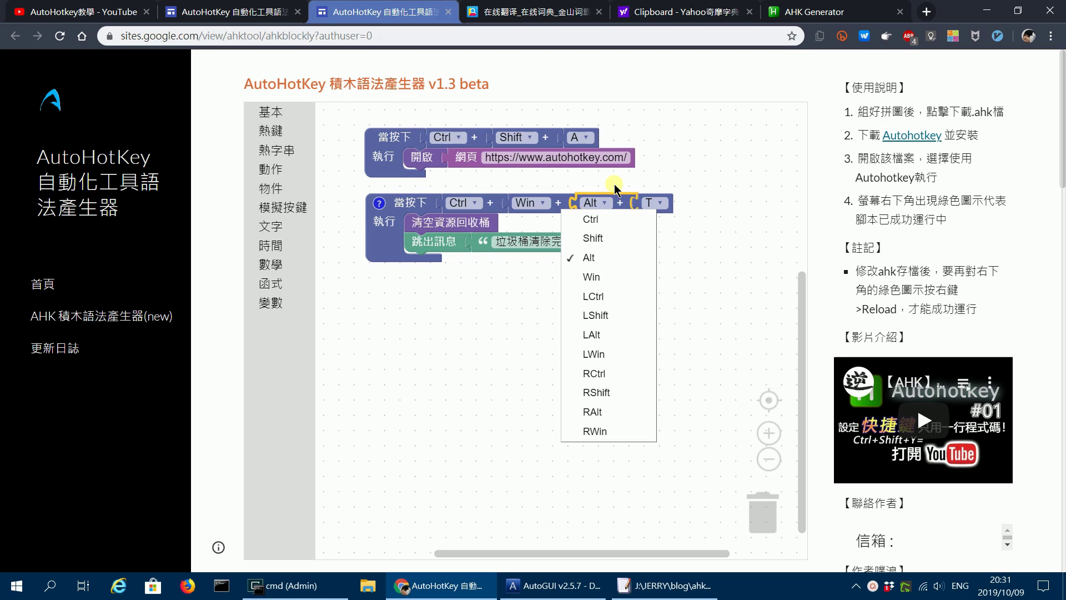
{"action": "mouse_move", "coordinate": [616, 190]}
{"action": "left_mouse_down"}
{"action": "mouse_move", "coordinate": [639, 326]}
{"action": "mouse_move", "coordinate": [588, 203]}
{"action": "left_mouse_up"}
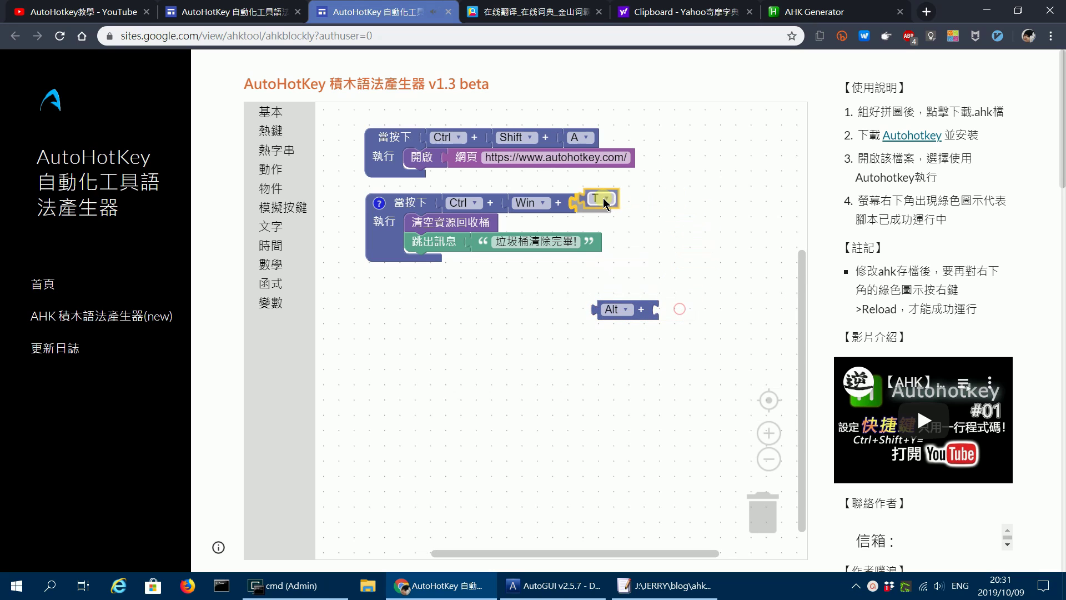
{"action": "right_click", "coordinate": [622, 311]}
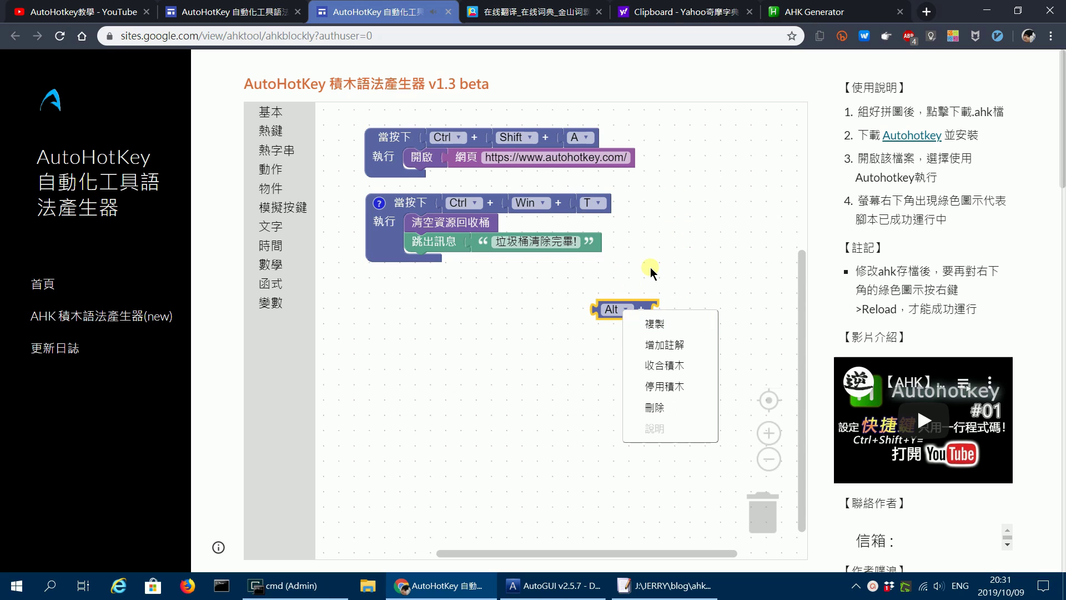
{"action": "left_click", "coordinate": [653, 262]}
{"action": "right_click", "coordinate": [630, 315]}
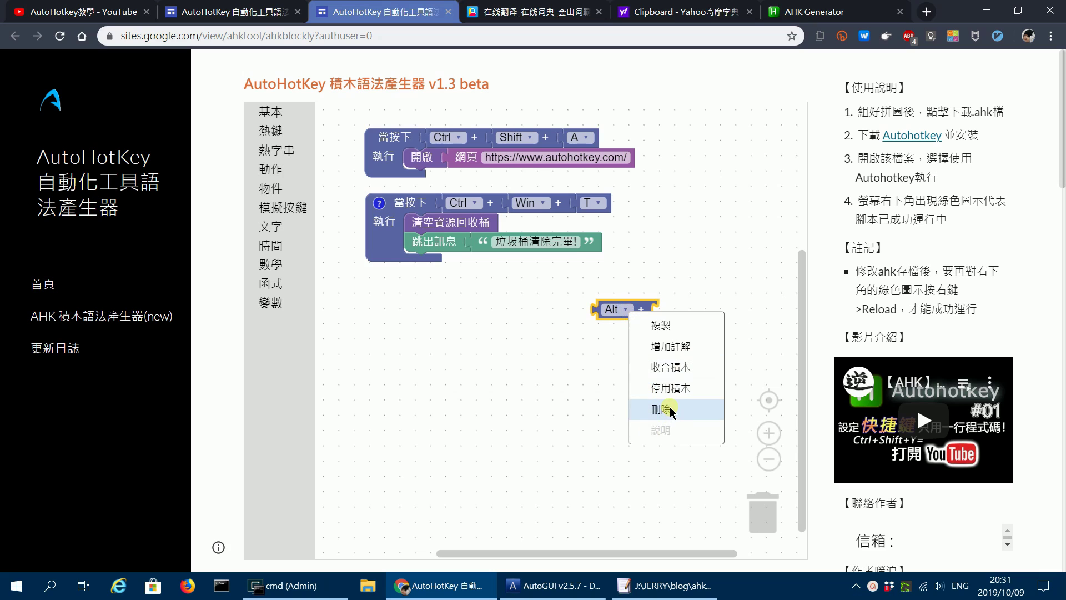
{"action": "left_click", "coordinate": [671, 410]}
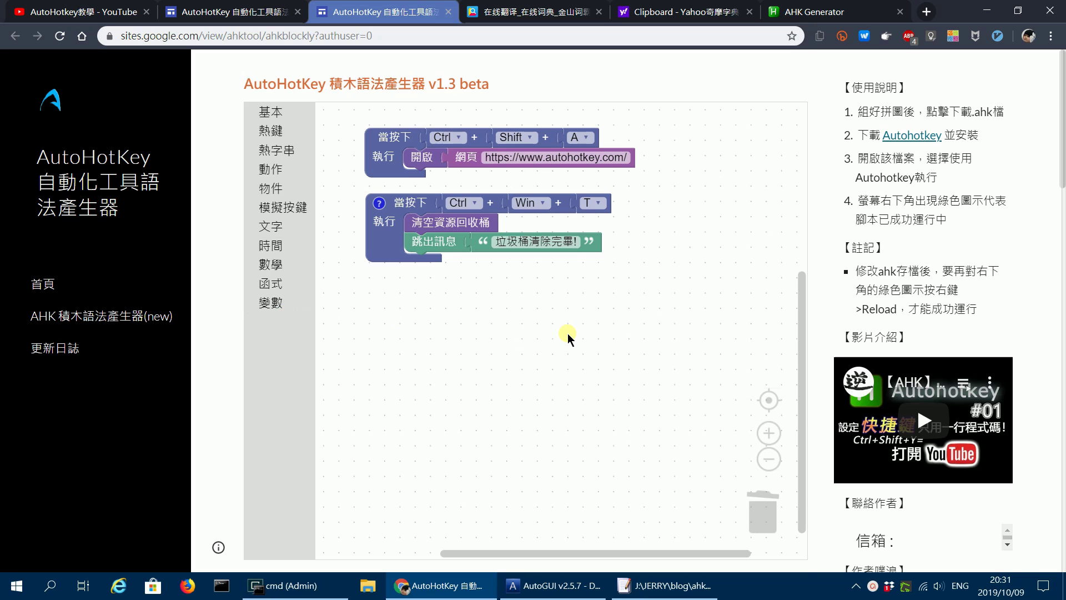
Convert the blocks to AHK code with ^#T:: FileRecycleEmpty and its Msgbox, and copy it.
{"action": "scroll", "coordinate": [568, 333], "scroll_direction": "down", "scroll_amount": 2}
{"action": "scroll", "coordinate": [563, 295], "scroll_direction": "up", "scroll_amount": 2}
{"action": "scroll", "coordinate": [637, 338], "scroll_direction": "down", "scroll_amount": 3}
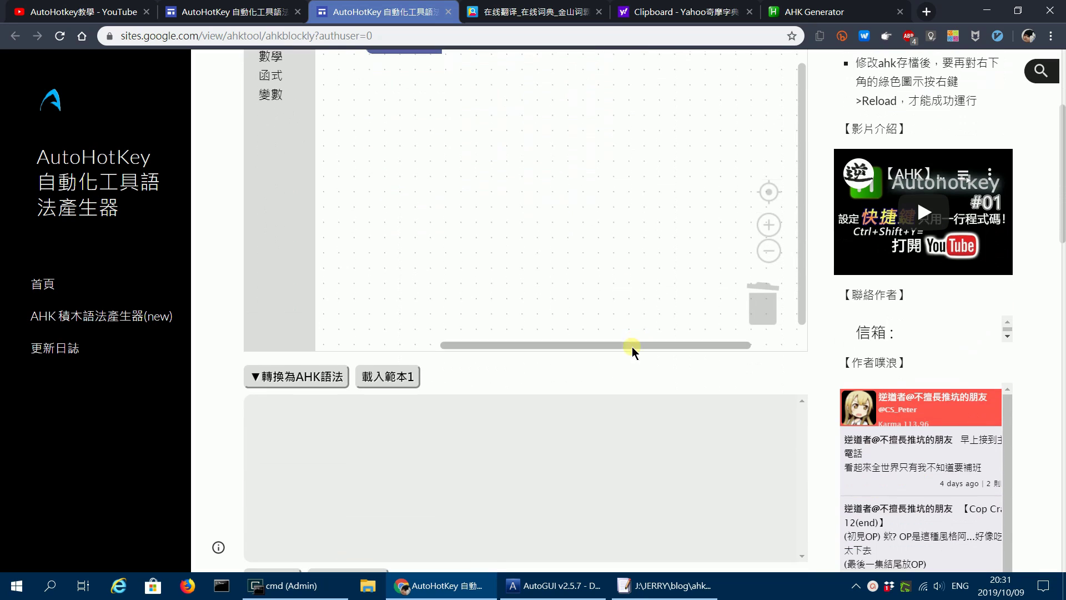
{"action": "left_click", "coordinate": [290, 382]}
{"action": "scroll", "coordinate": [374, 397], "scroll_direction": "down", "scroll_amount": 2}
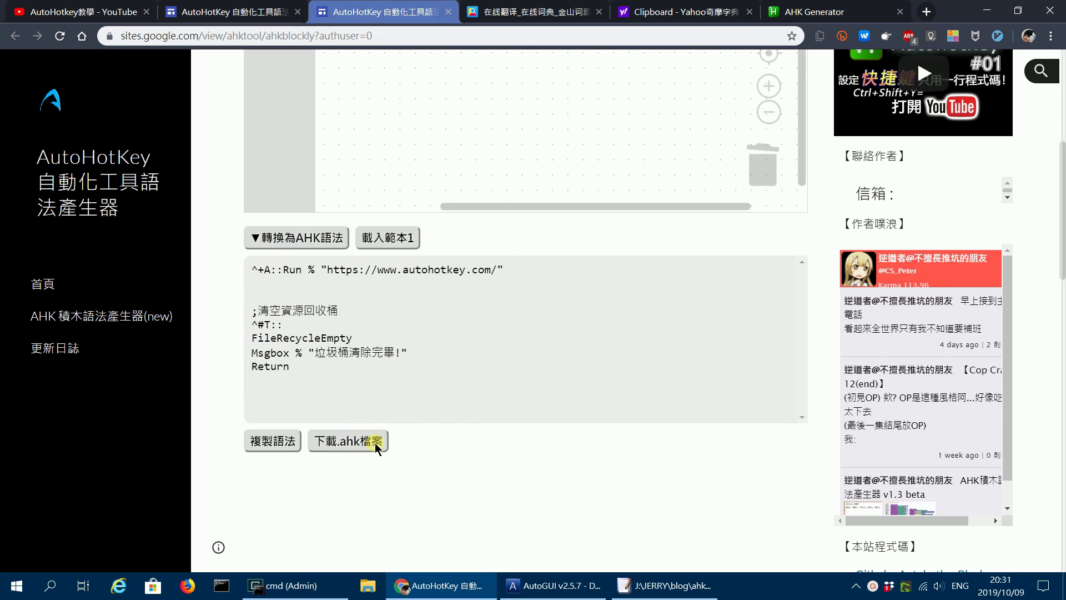
{"action": "left_click", "coordinate": [272, 443]}
Close the EmEditor notes and focus the test11.ahk script in AutoGUI.
{"action": "left_click", "coordinate": [680, 583]}
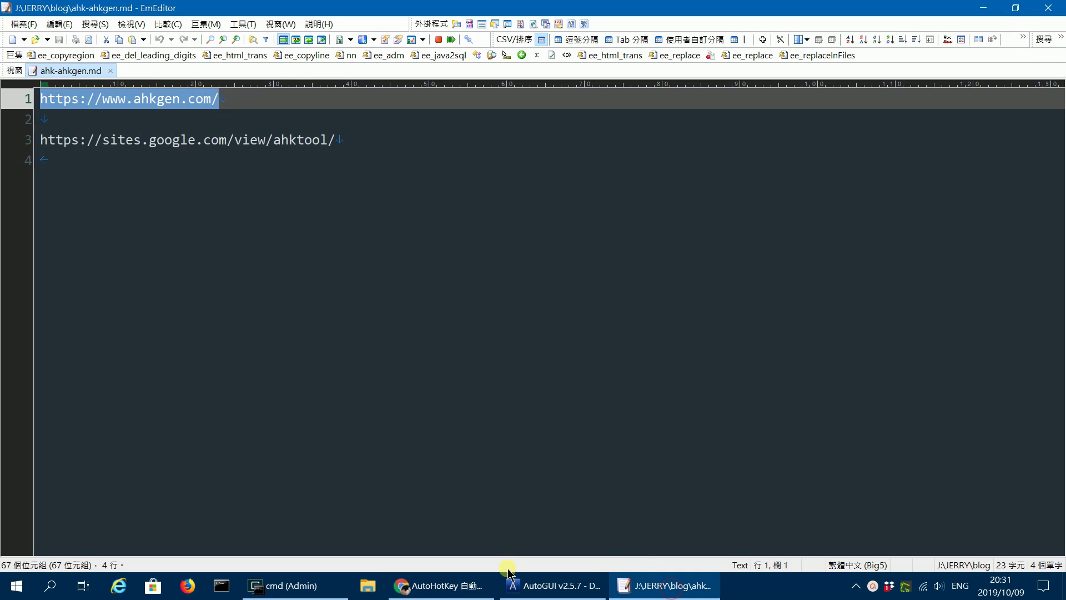
{"action": "left_click", "coordinate": [1048, 8]}
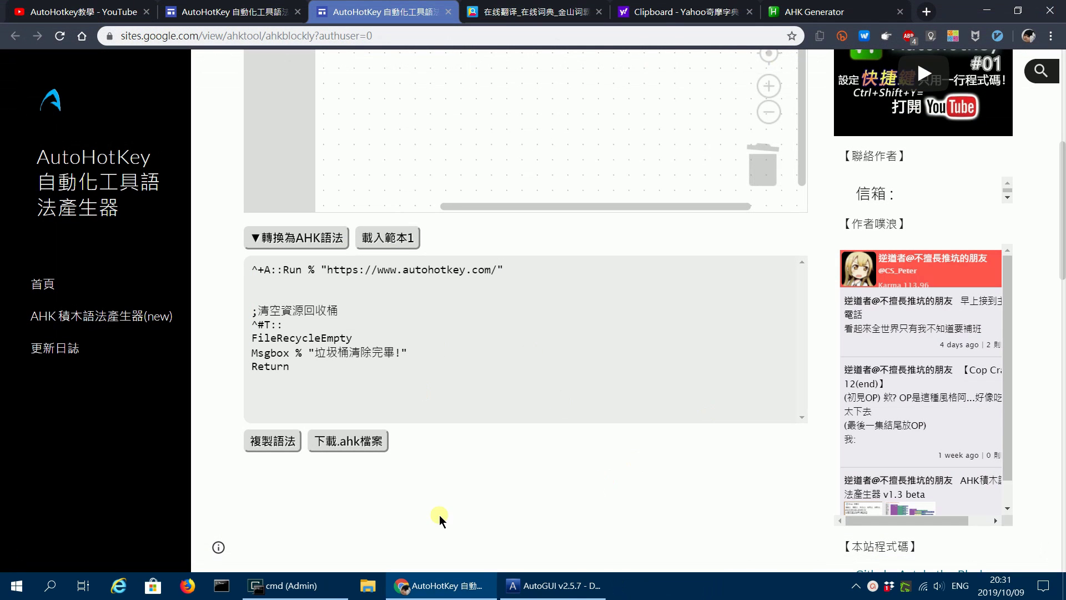
{"action": "left_click", "coordinate": [578, 586]}
{"action": "left_click", "coordinate": [325, 139]}
Paste the block-generated code into test11.ahk, run it, and test Ctrl+Shift+A opening autohotkey.com.
{"action": "key", "text": "ctrl+a"}
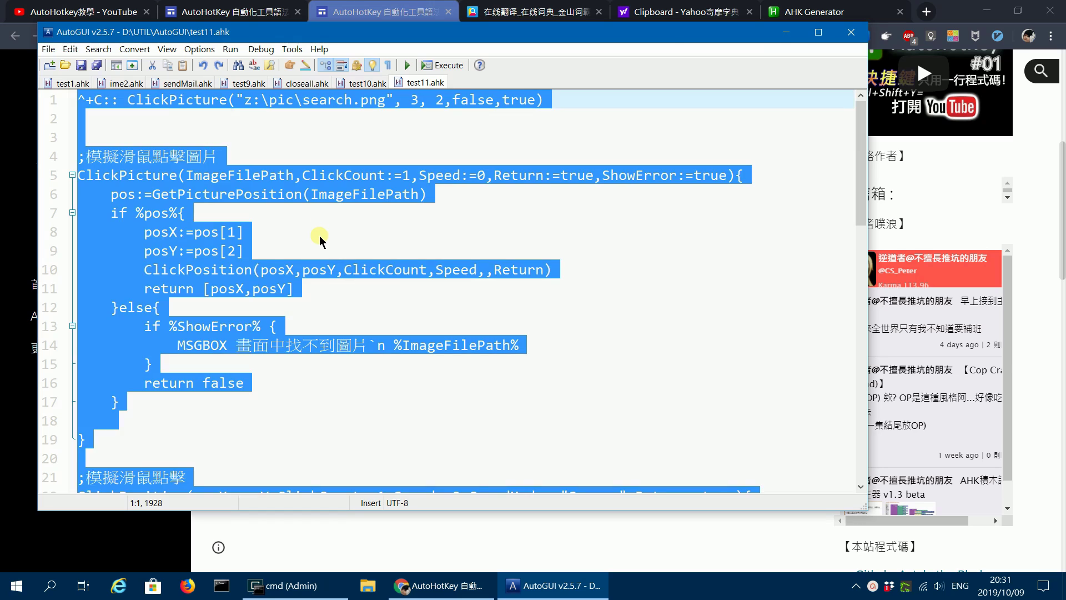
{"action": "type", "text": "^+A::Run % \"https://www.autohotkey.com/\"   ;清空資源回收桶 ^#T:: FileRecycleEmpty Msgbox % \"垃圾桶清除完畢!\" Return"}
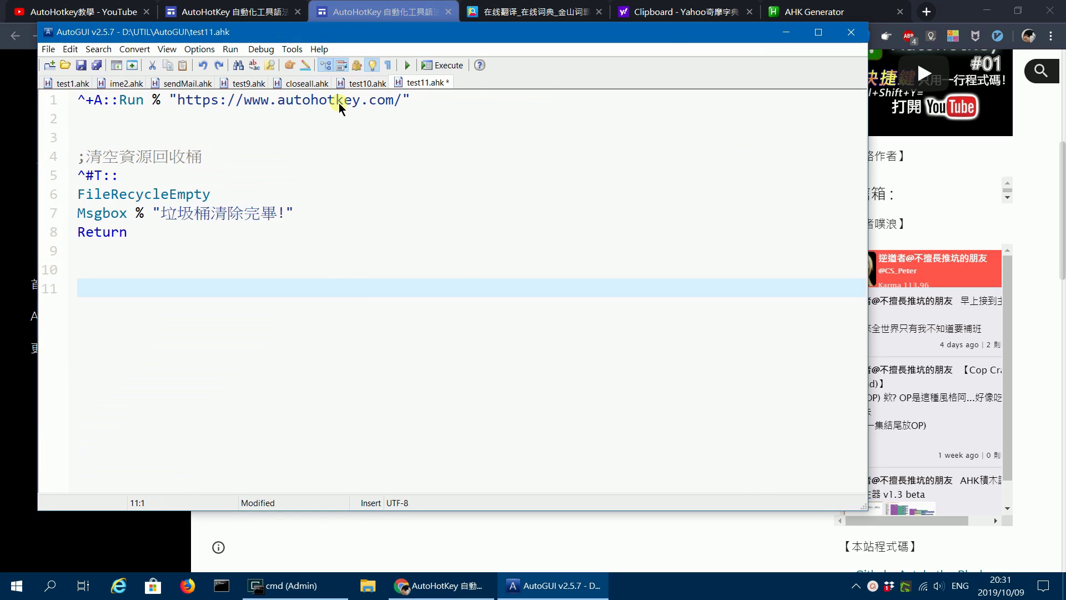
{"action": "left_click", "coordinate": [442, 64]}
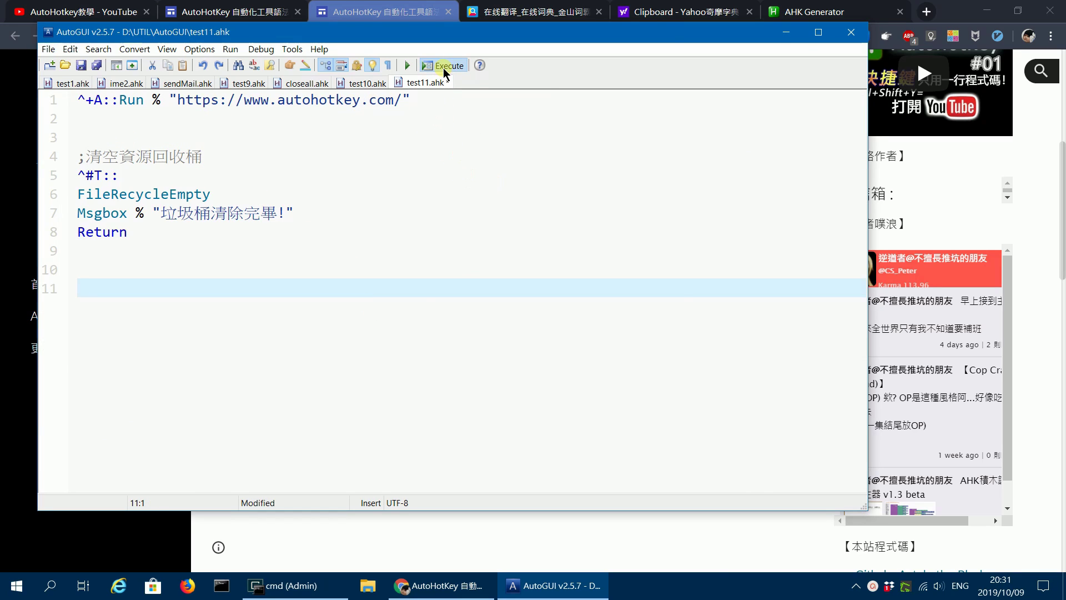
{"action": "left_click", "coordinate": [580, 347]}
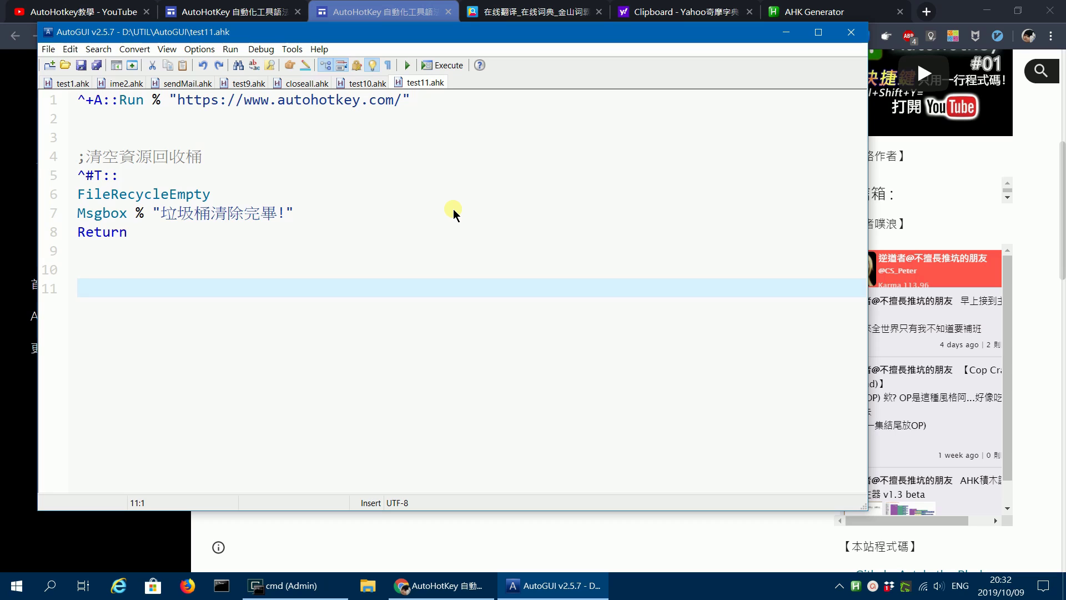
{"action": "key", "text": "ctrl+shift+a"}
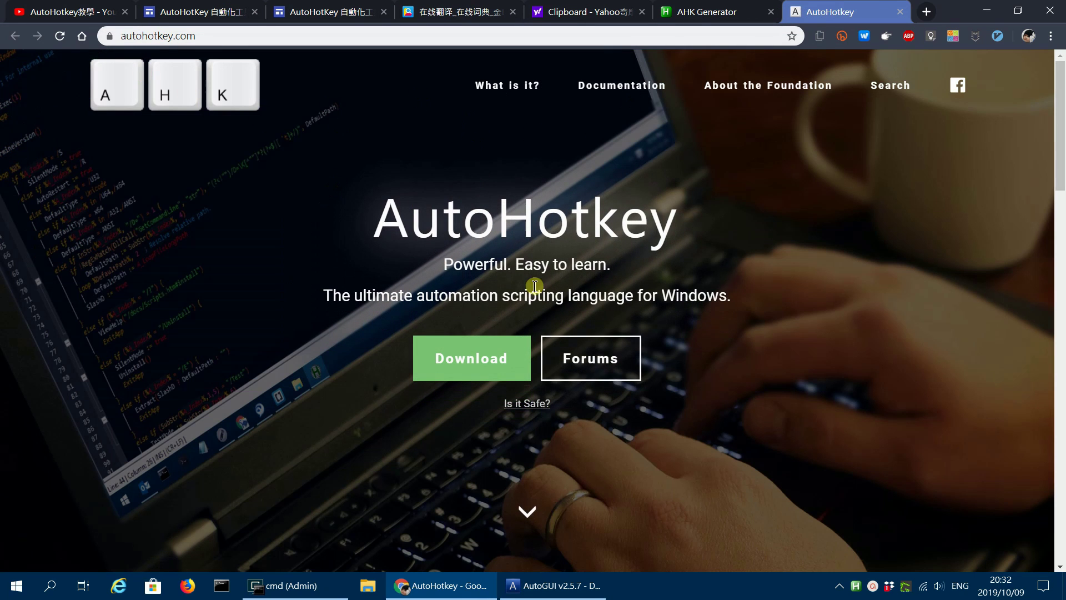
Back in AutoGUI, move through test11.ahk to the recycle-bin hotkey line.
{"action": "left_click", "coordinate": [553, 586]}
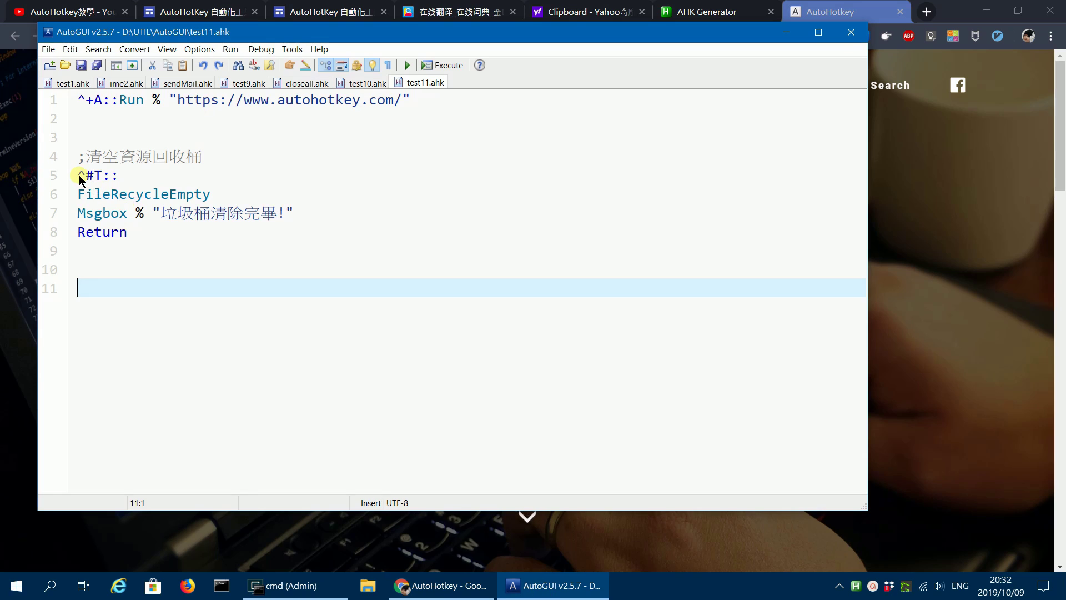
{"action": "left_click", "coordinate": [327, 189]}
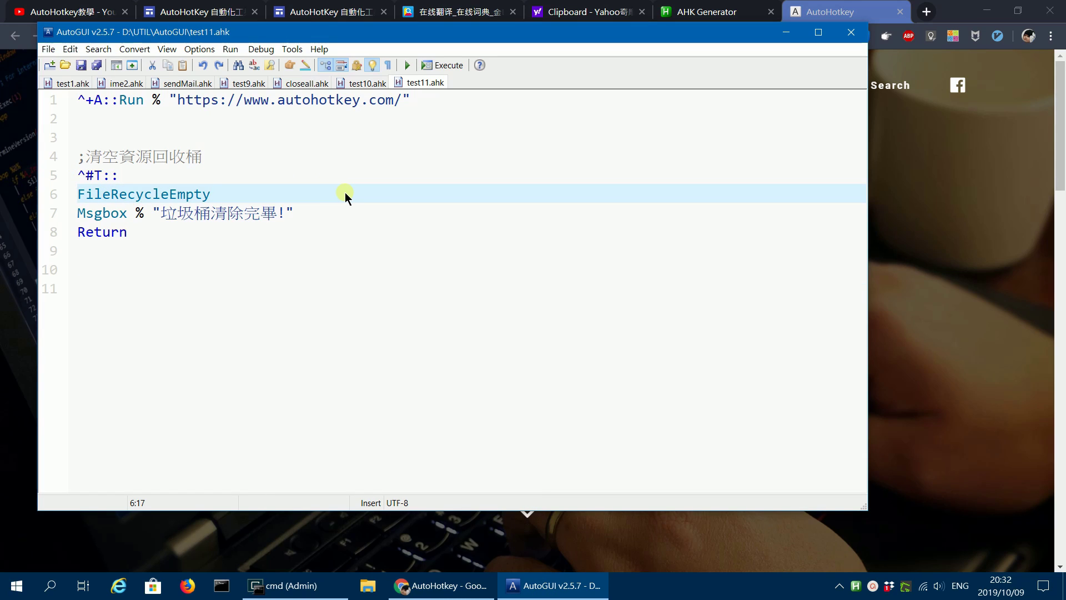
{"action": "left_click", "coordinate": [428, 269]}
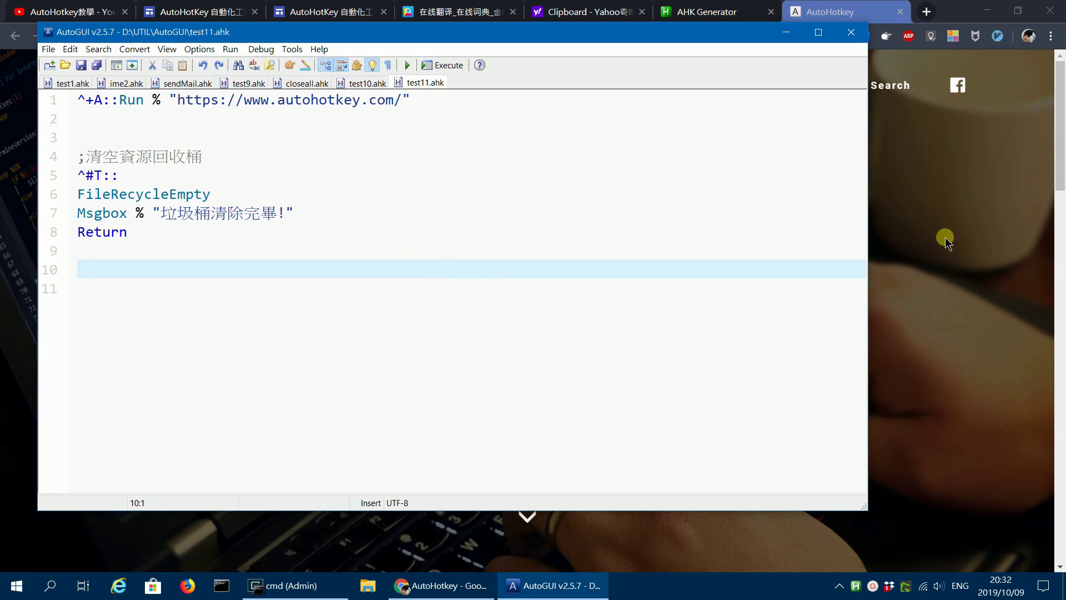
{"action": "left_click", "coordinate": [678, 22]}
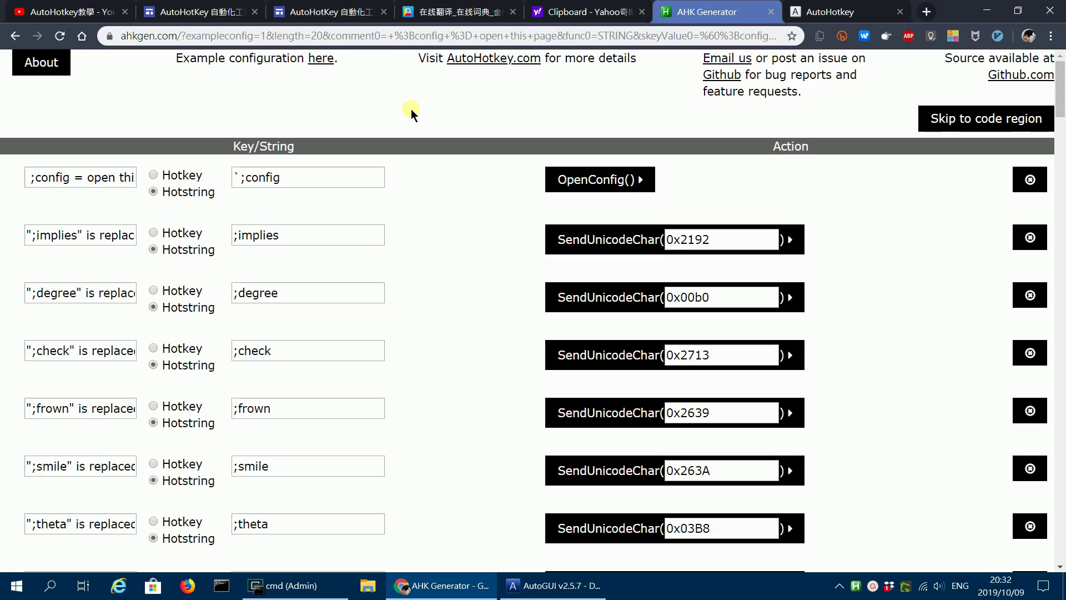
{"action": "left_click", "coordinate": [544, 586]}
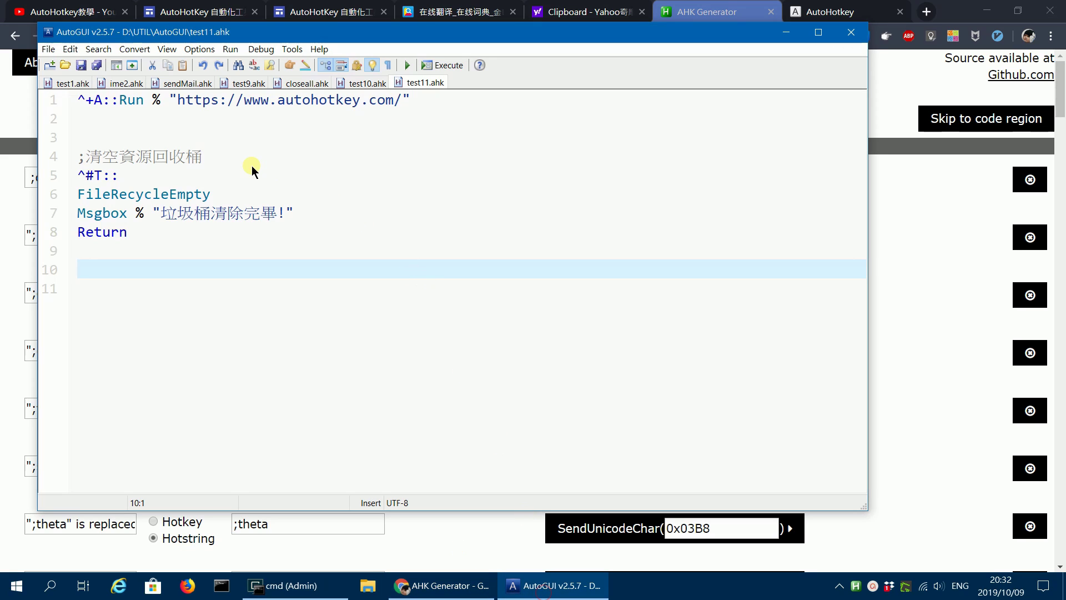
{"action": "left_click", "coordinate": [84, 176]}
Fire Ctrl+Win+T to empty the recycle bin and dismiss the 垃圾桶清除完畢! message.
{"action": "key", "text": "ctrl+super+t"}
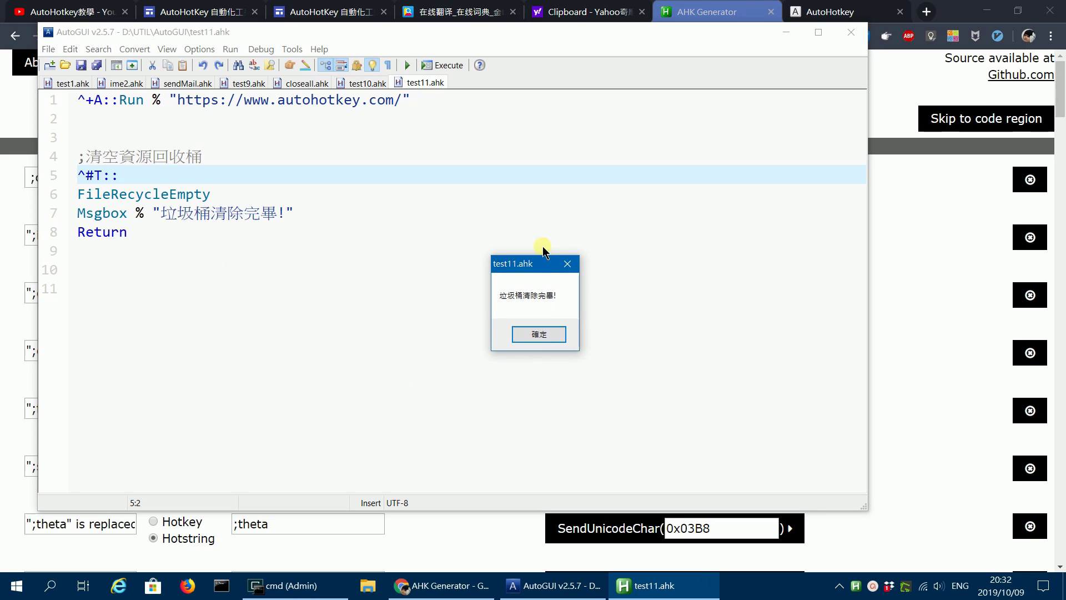
{"action": "left_click_drag", "start_coordinate": [530, 264], "coordinate": [372, 165]}
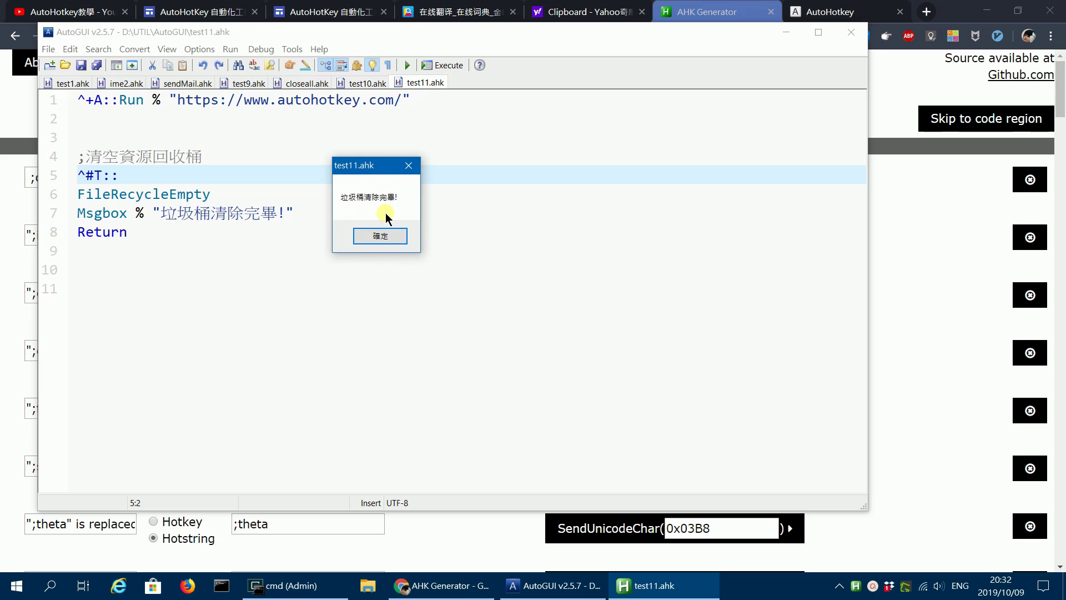
{"action": "left_click", "coordinate": [392, 248]}
{"action": "left_click", "coordinate": [682, 138]}
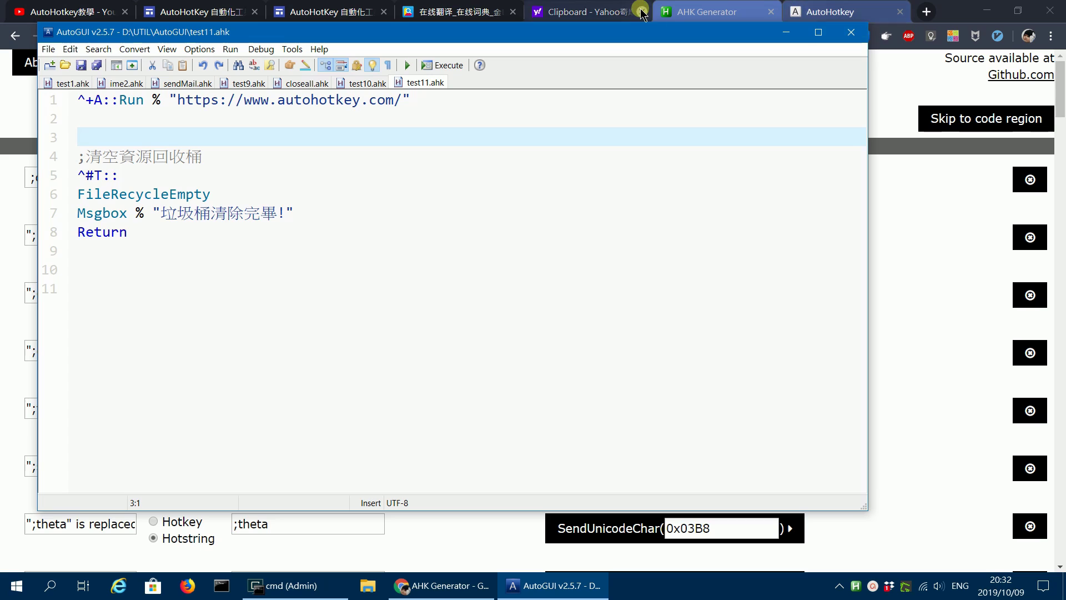
Scroll through the AutoHotKey 自動化工具 syntax generator page in Chrome, then switch to the AHK Generator tab.
{"action": "left_click", "coordinate": [567, 13]}
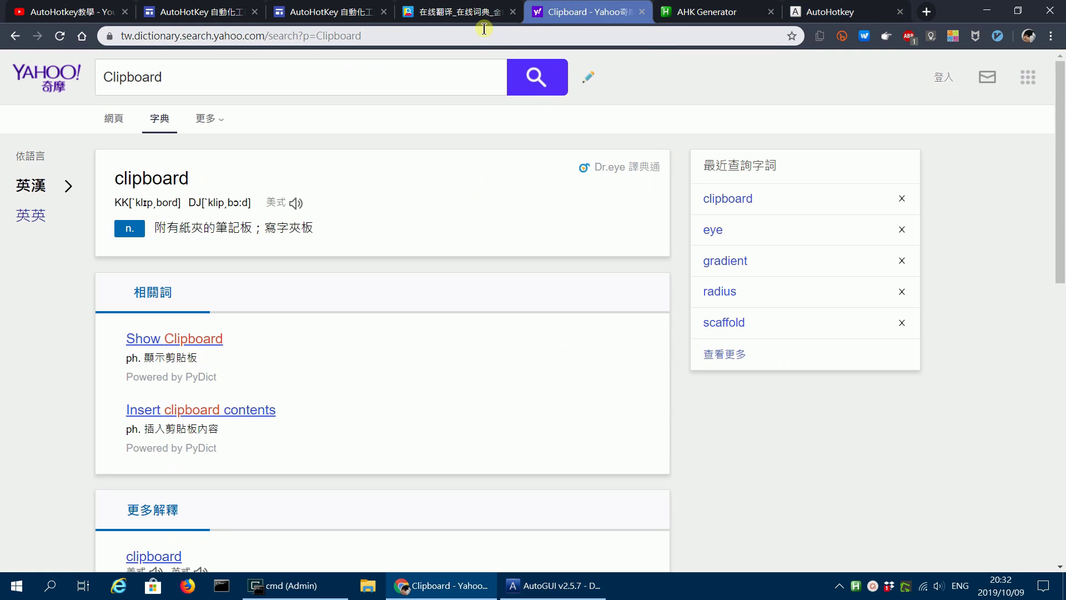
{"action": "left_click", "coordinate": [341, 15]}
{"action": "left_click", "coordinate": [200, 12]}
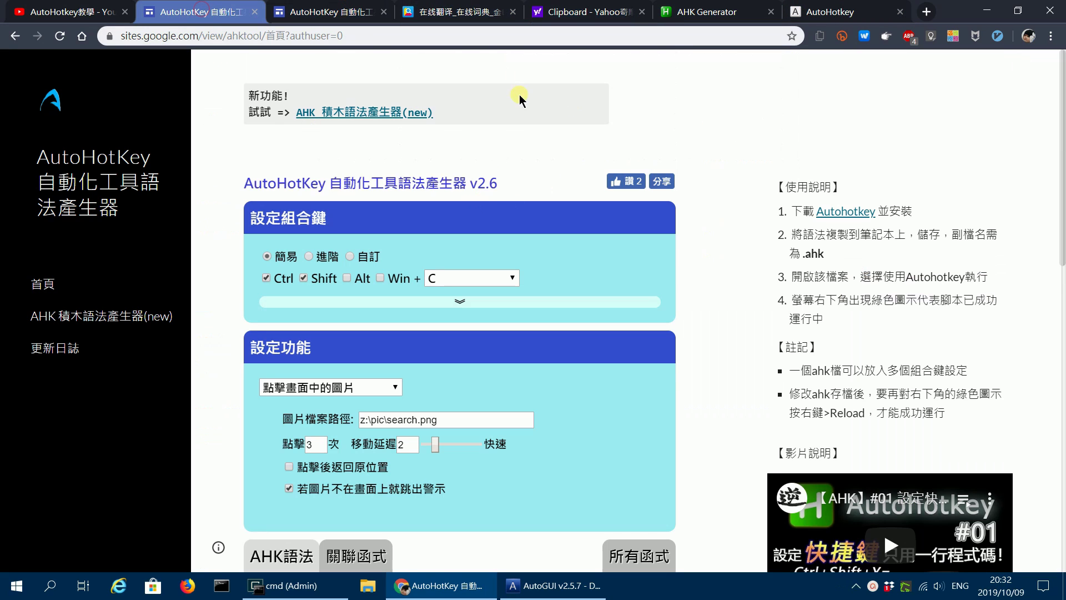
{"action": "scroll", "coordinate": [721, 311], "scroll_direction": "down", "scroll_amount": 1}
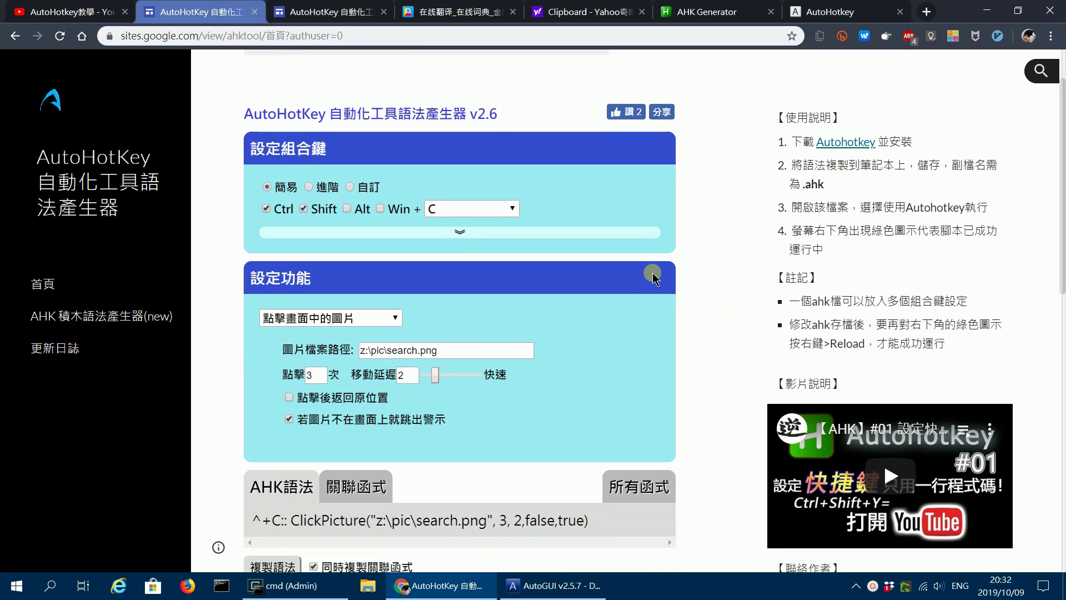
{"action": "scroll", "coordinate": [717, 261], "scroll_direction": "down", "scroll_amount": 1}
{"action": "scroll", "coordinate": [717, 261], "scroll_direction": "up", "scroll_amount": 1}
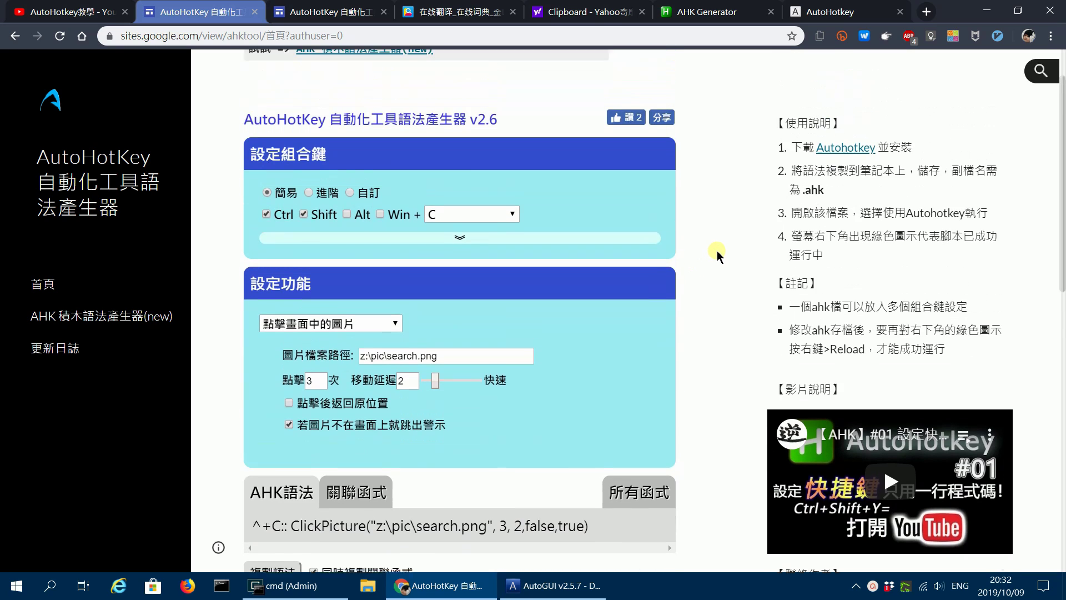
{"action": "scroll", "coordinate": [717, 261], "scroll_direction": "up", "scroll_amount": 1}
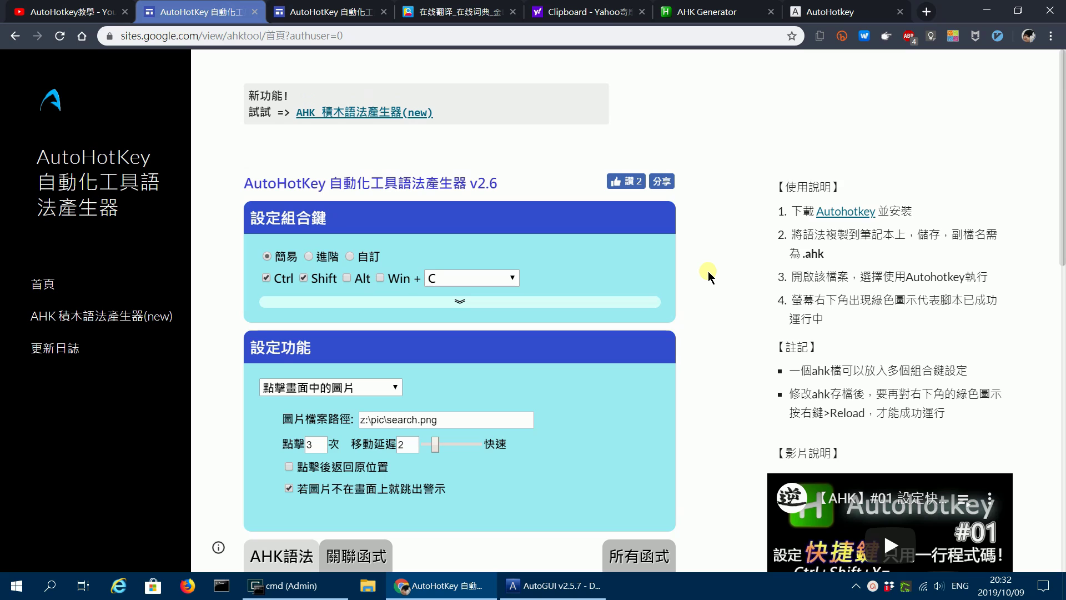
{"action": "key", "text": "ctrl+6"}
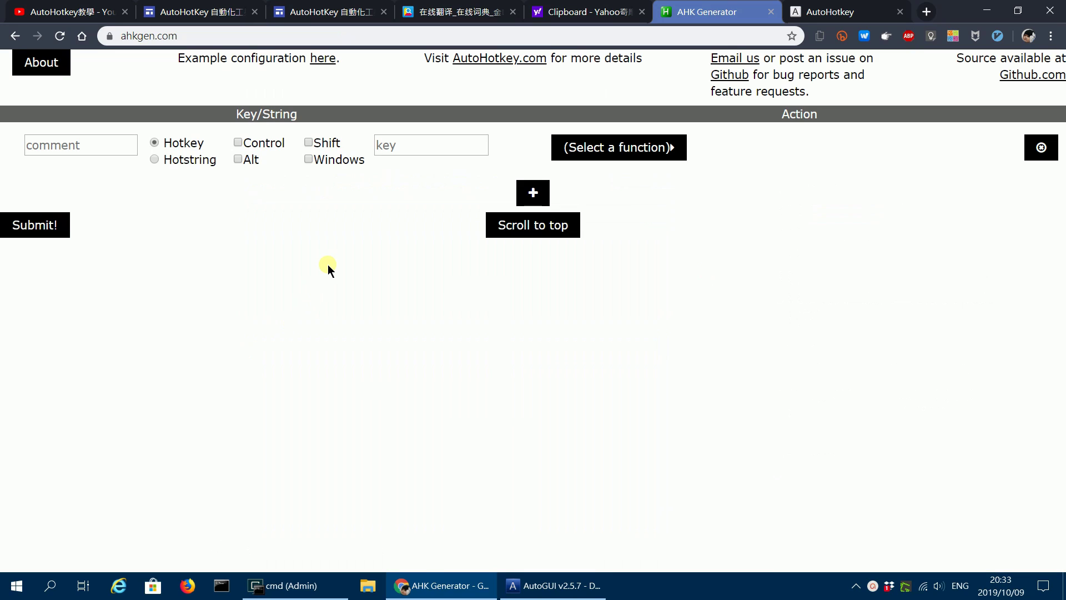
Make the first row a Control+Shift+C hotkey.
{"action": "left_click", "coordinate": [160, 159]}
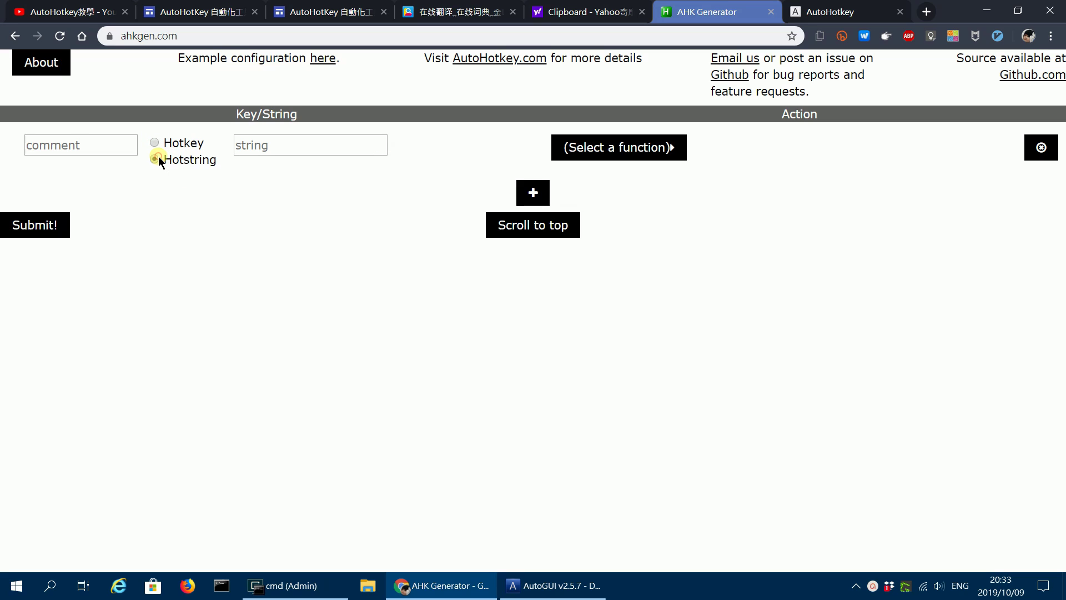
{"action": "left_click", "coordinate": [264, 139]}
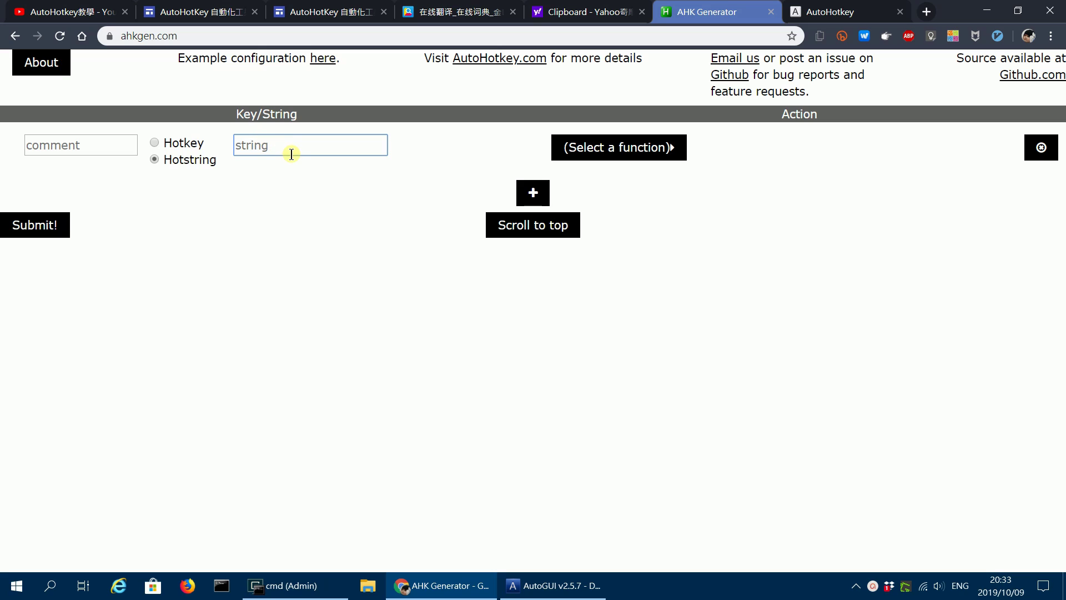
{"action": "left_click", "coordinate": [169, 143]}
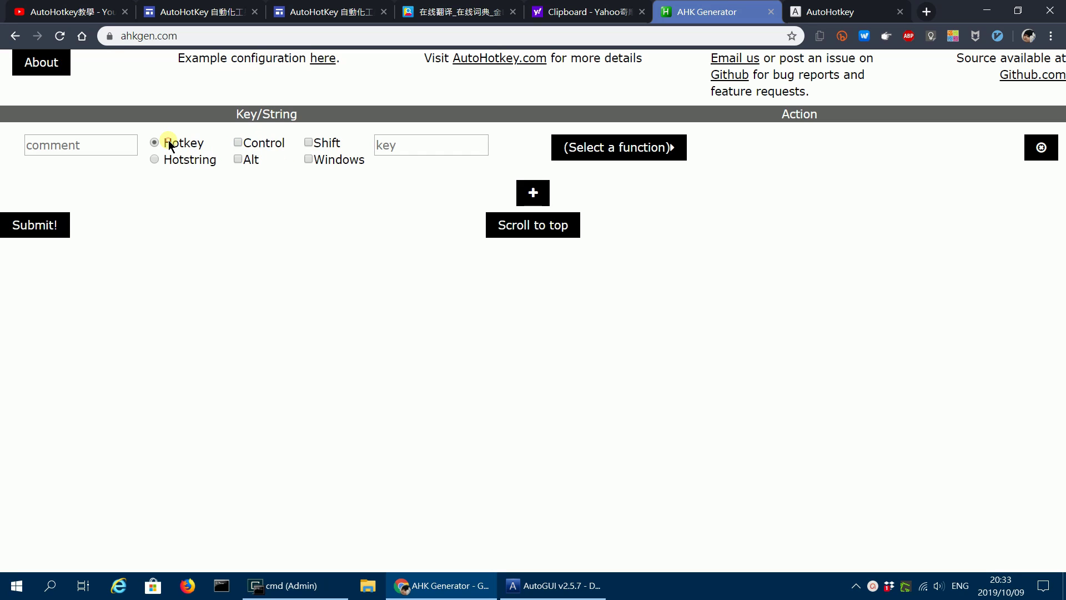
{"action": "left_click", "coordinate": [242, 141]}
{"action": "left_click", "coordinate": [309, 142]}
{"action": "left_click", "coordinate": [379, 145]}
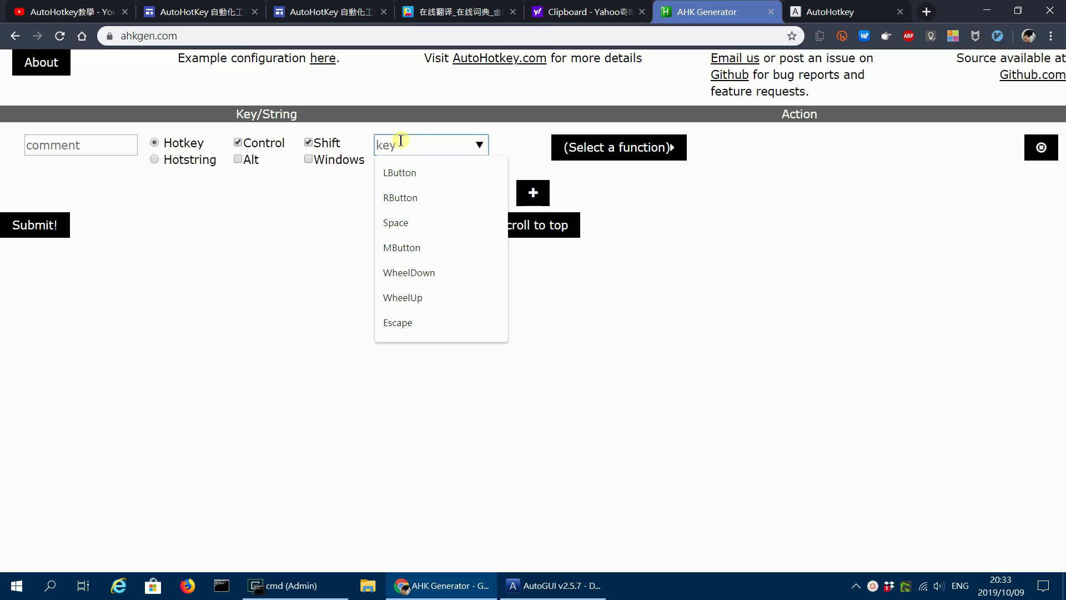
{"action": "type", "text": "C"}
{"action": "left_click", "coordinate": [743, 213]}
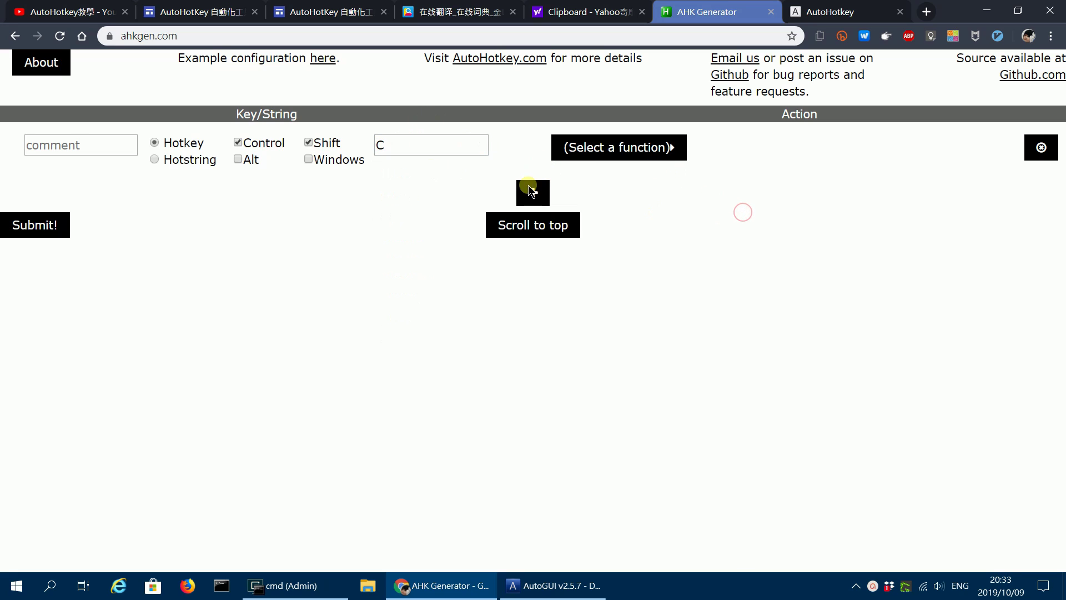
Give the hotkey the ActivateOrOpen action with notepad as both window and program.
{"action": "left_click", "coordinate": [621, 147]}
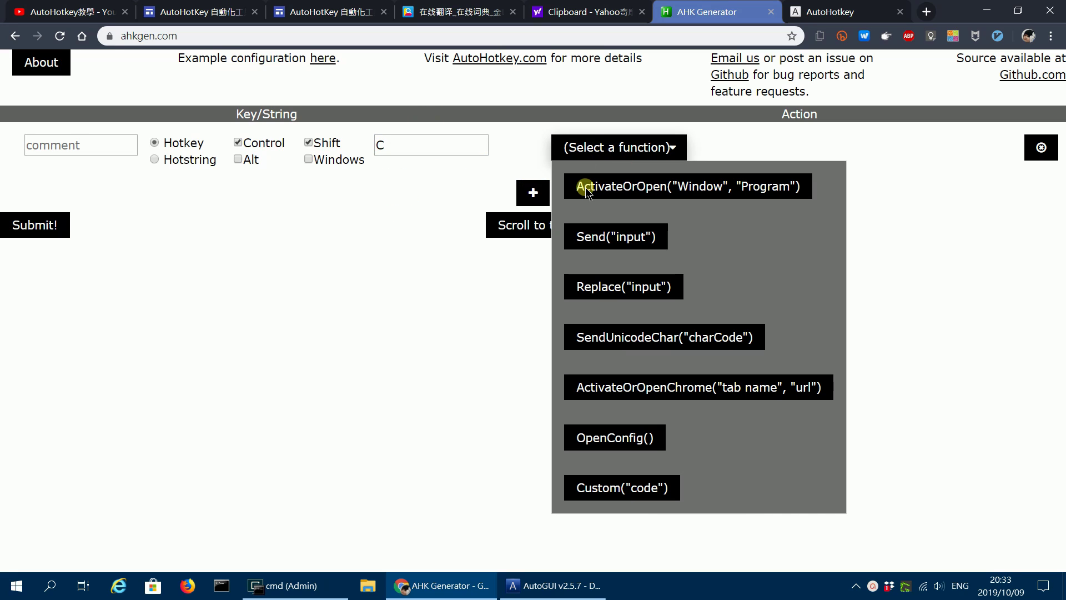
{"action": "left_click", "coordinate": [649, 189]}
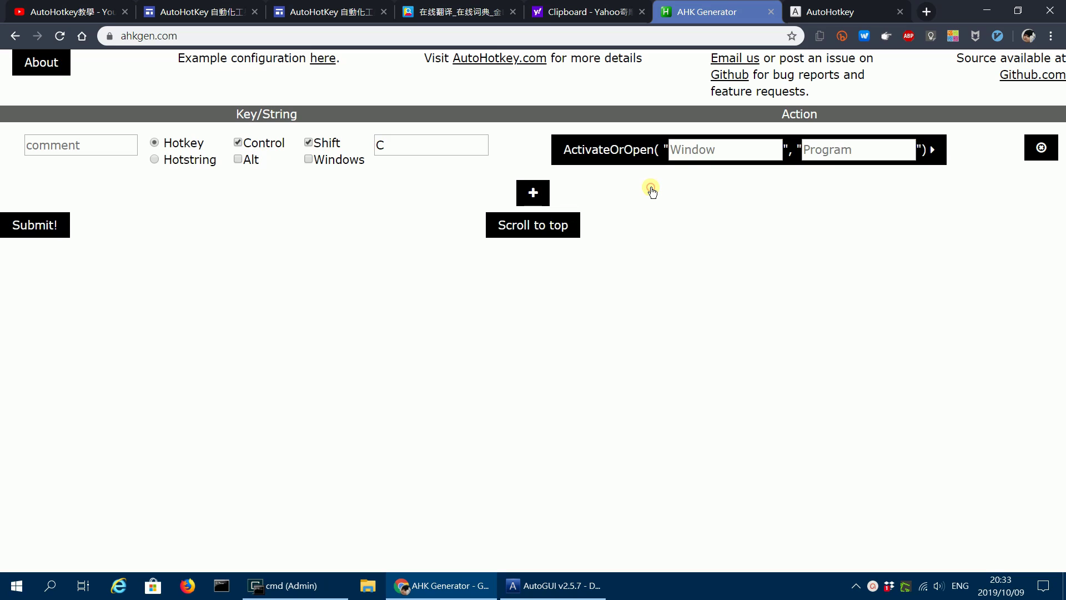
{"action": "left_click", "coordinate": [722, 154]}
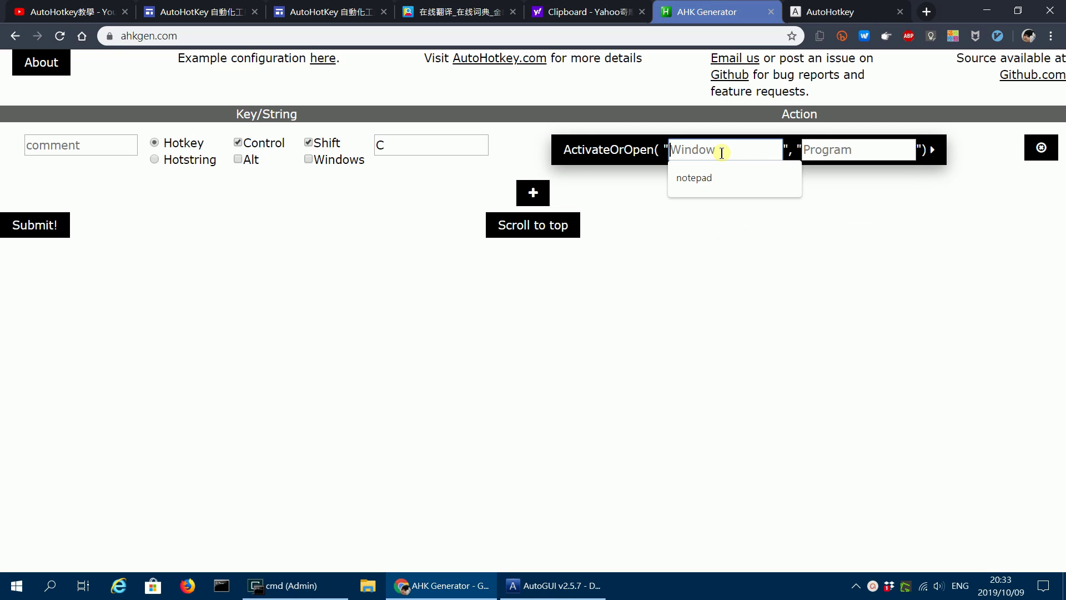
{"action": "left_click", "coordinate": [722, 179]}
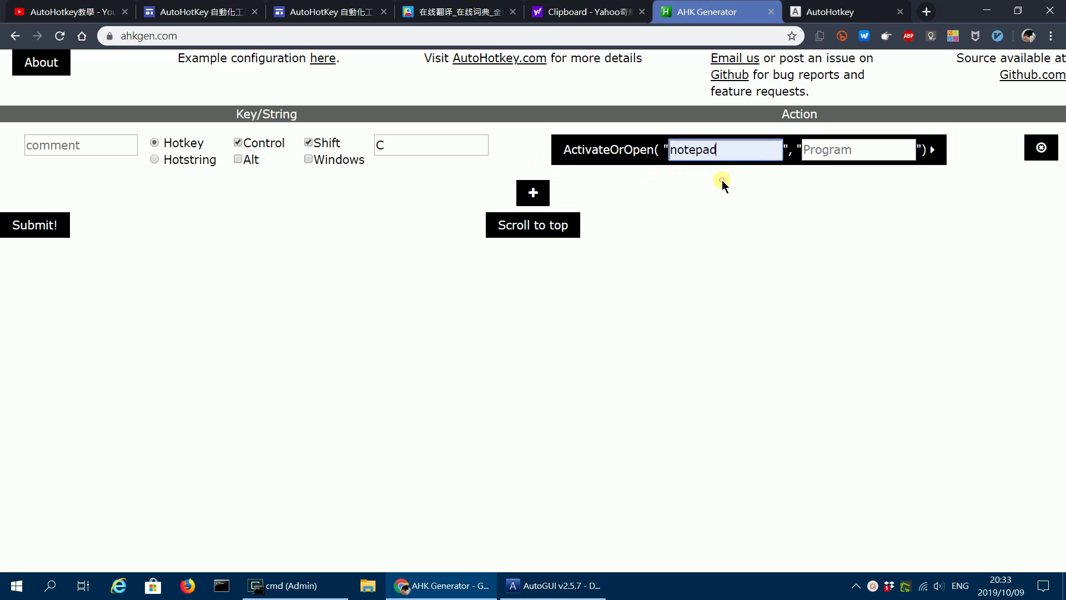
{"action": "left_click", "coordinate": [858, 150]}
{"action": "left_click", "coordinate": [847, 179]}
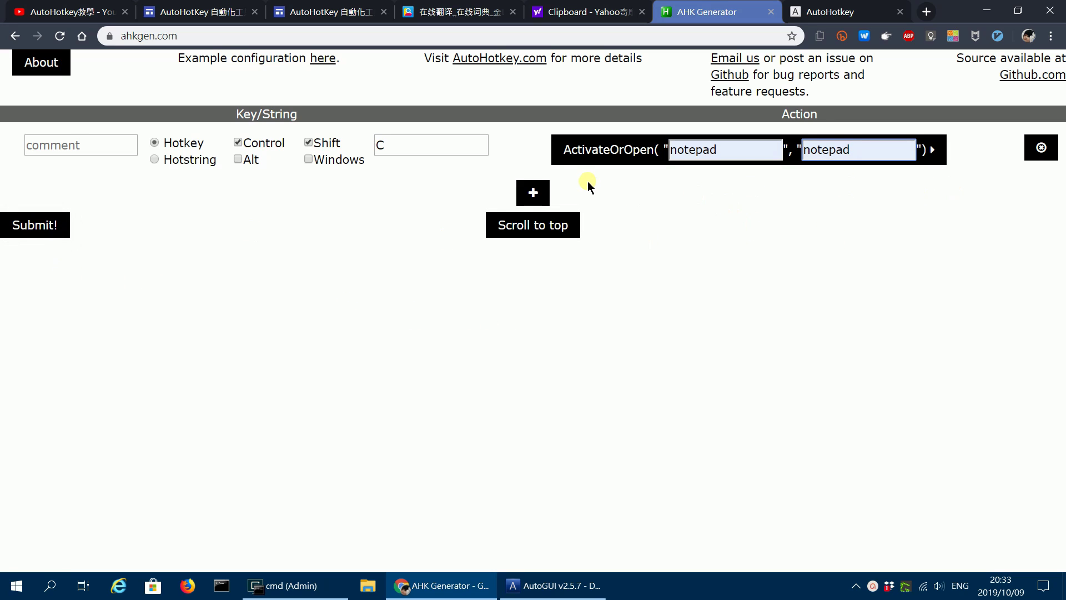
Add a second row as a Control+Shift+Z hotkey.
{"action": "left_click", "coordinate": [534, 193]}
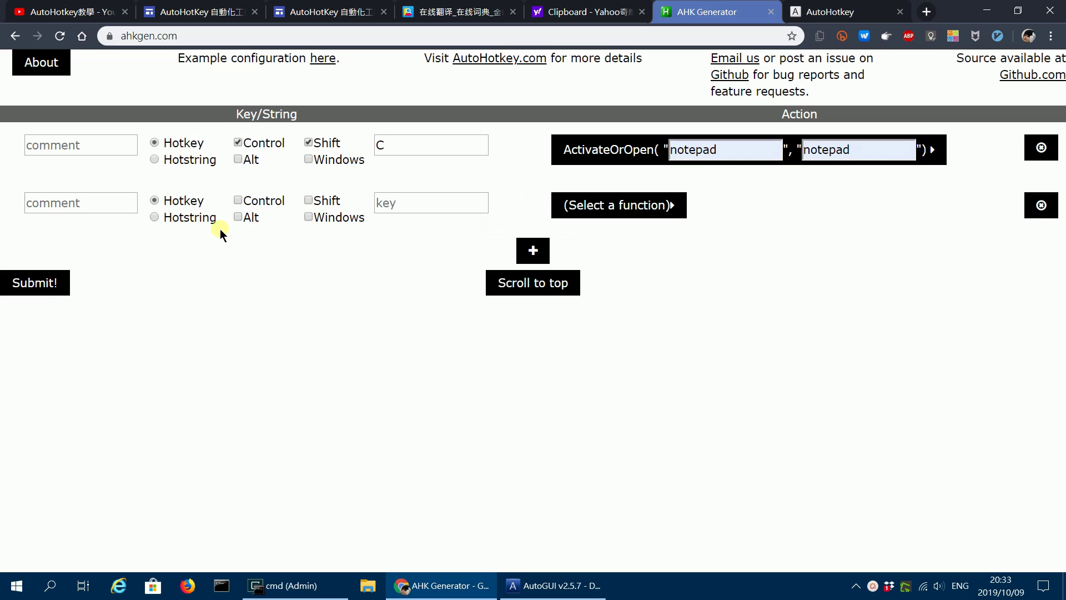
{"action": "left_click", "coordinate": [237, 200]}
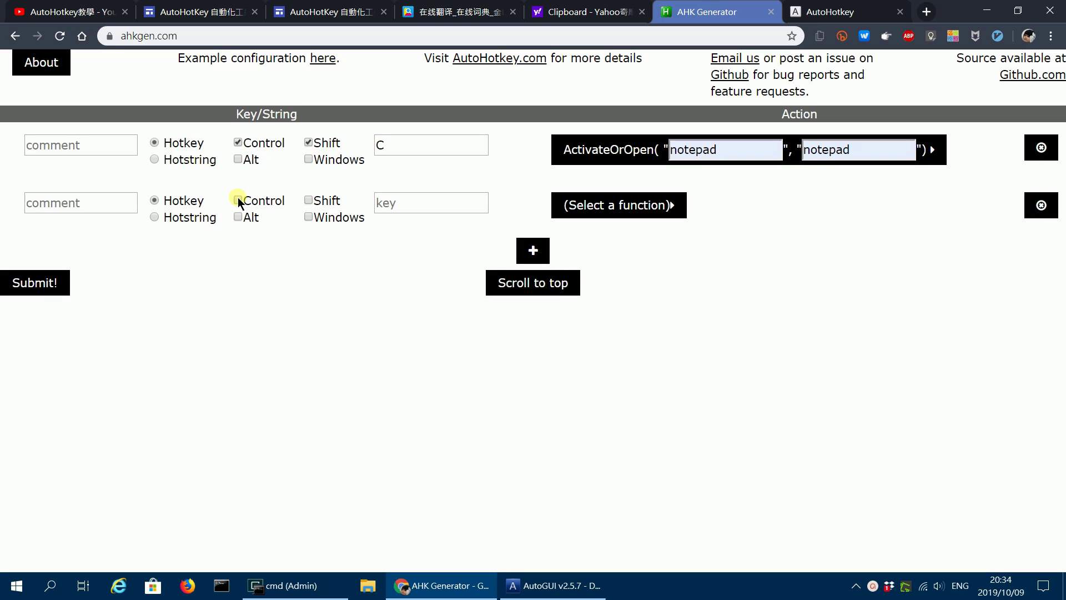
{"action": "left_click", "coordinate": [309, 199]}
{"action": "left_click", "coordinate": [404, 204]}
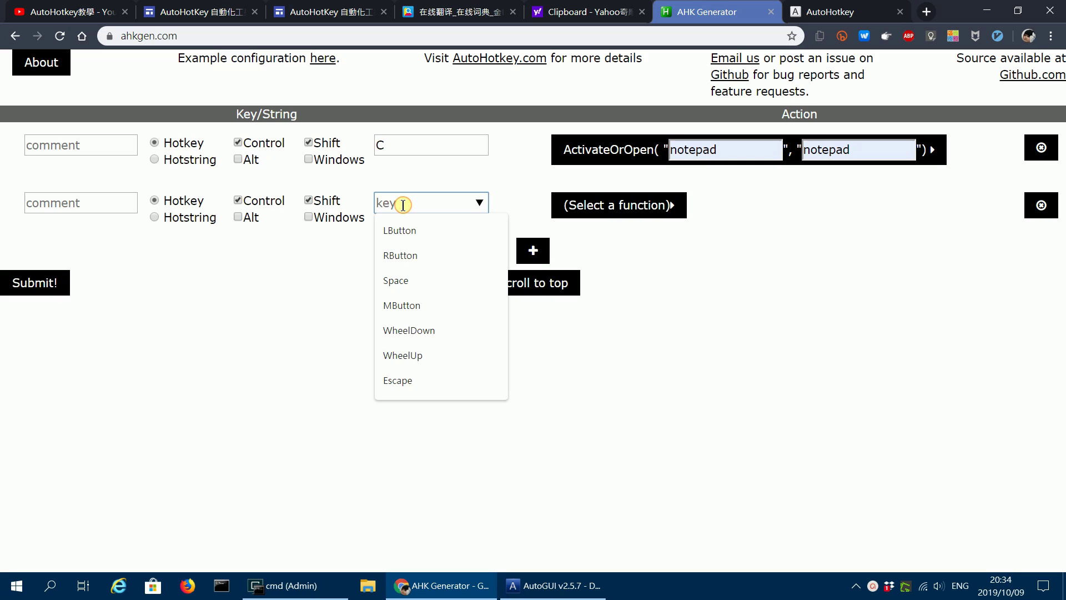
{"action": "type", "text": "Z"}
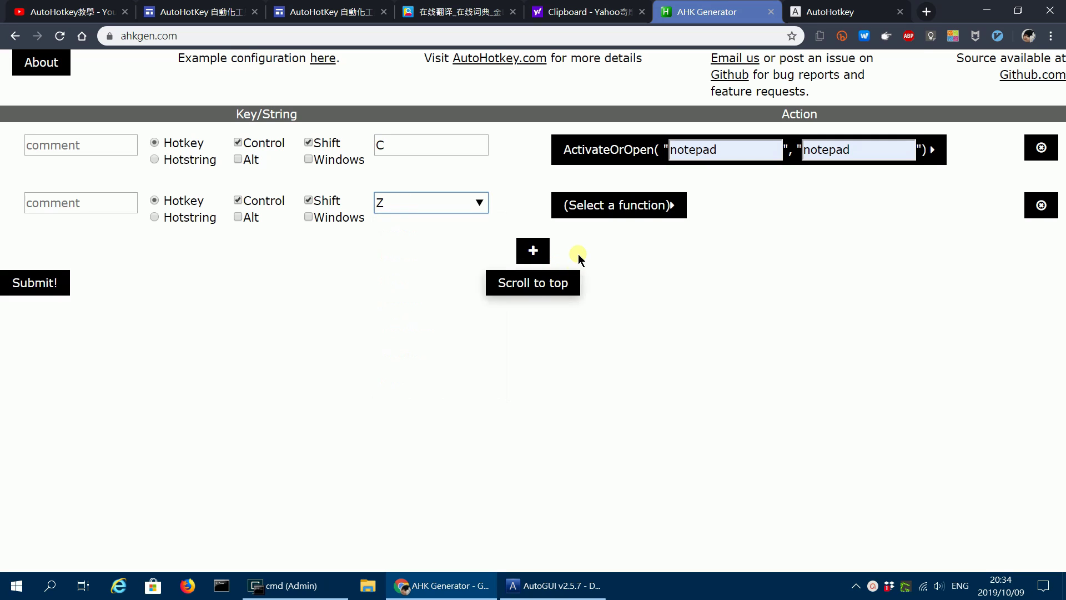
{"action": "left_click", "coordinate": [616, 211]}
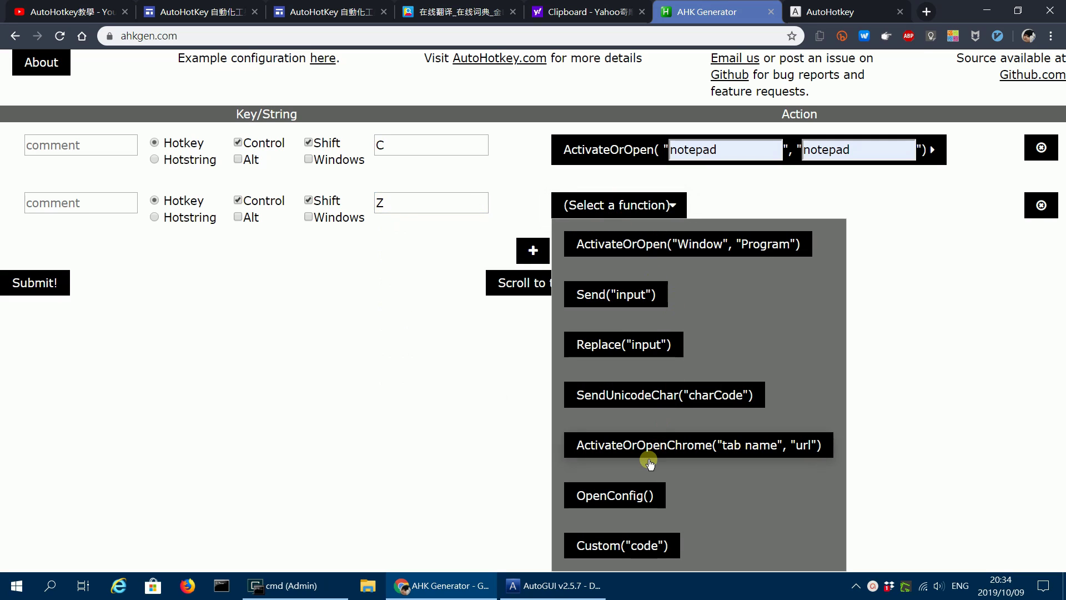
{"action": "left_click", "coordinate": [679, 445]}
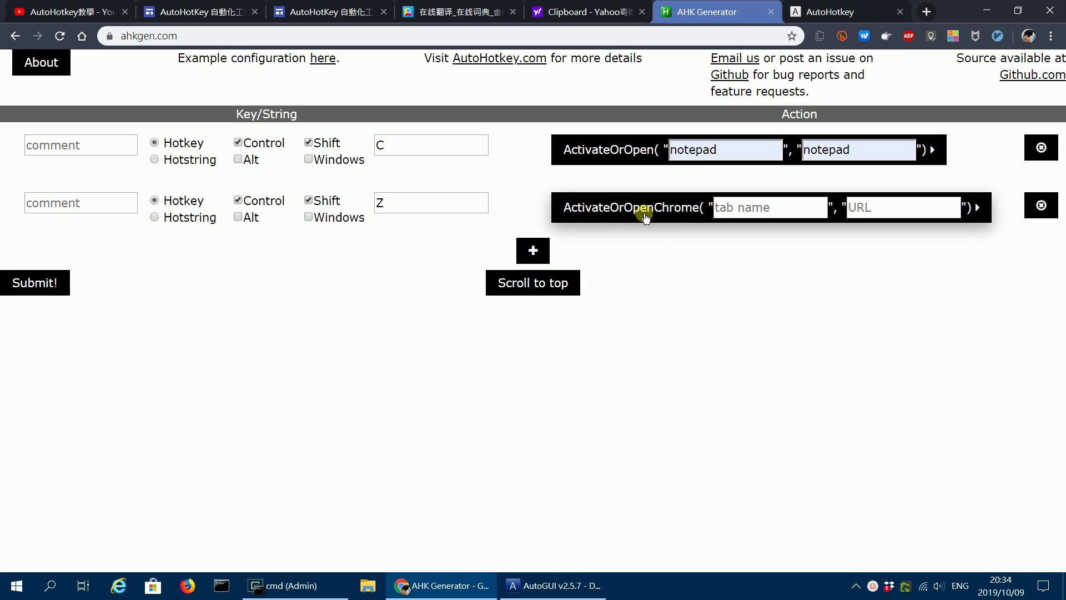
{"action": "left_click", "coordinate": [732, 207]}
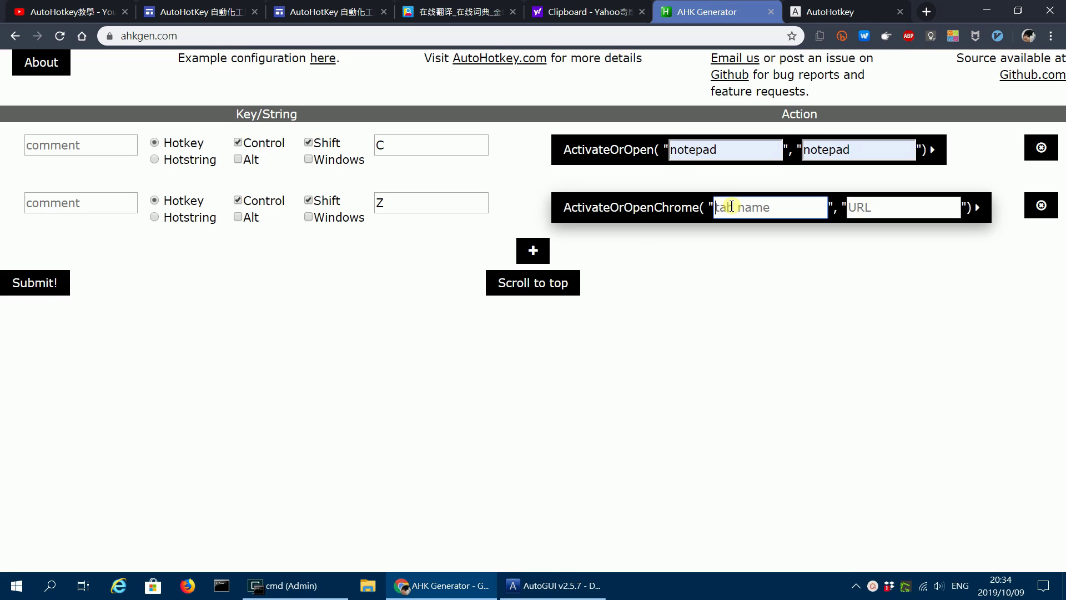
{"action": "type", "text": "test"}
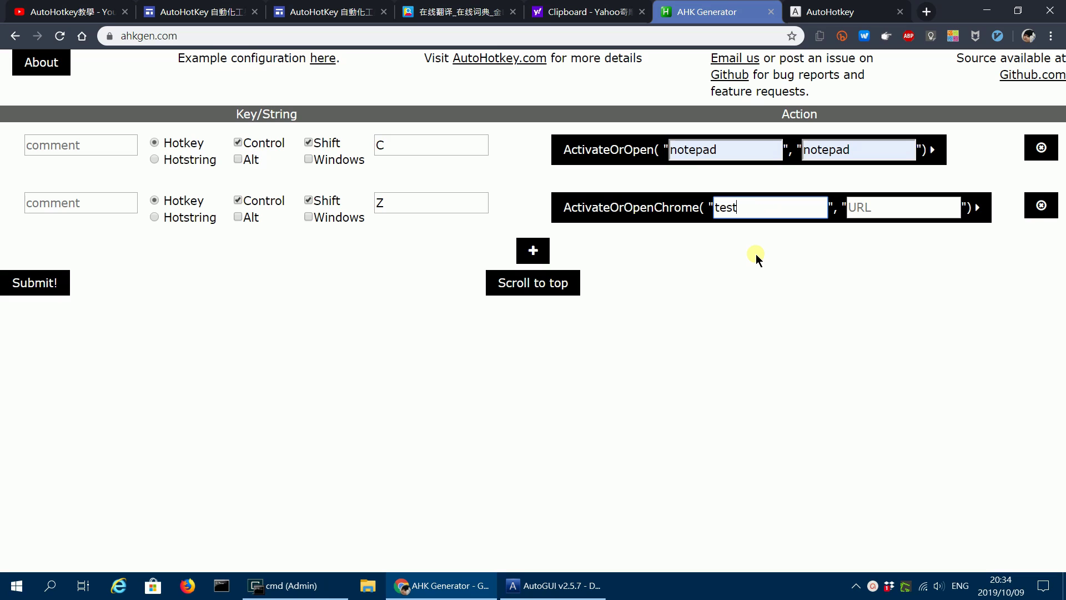
{"action": "left_click", "coordinate": [879, 216]}
{"action": "type", "text": "http://www.autoho"}
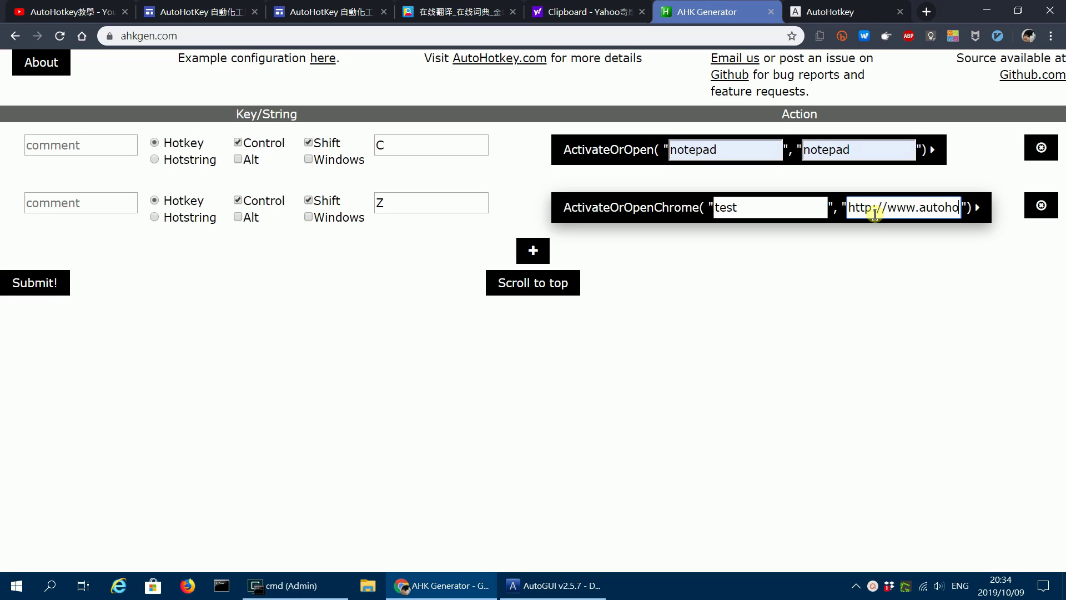
{"action": "type", "text": "tkey"}
{"action": "type", "text": ".com"}
{"action": "left_click", "coordinate": [802, 289]}
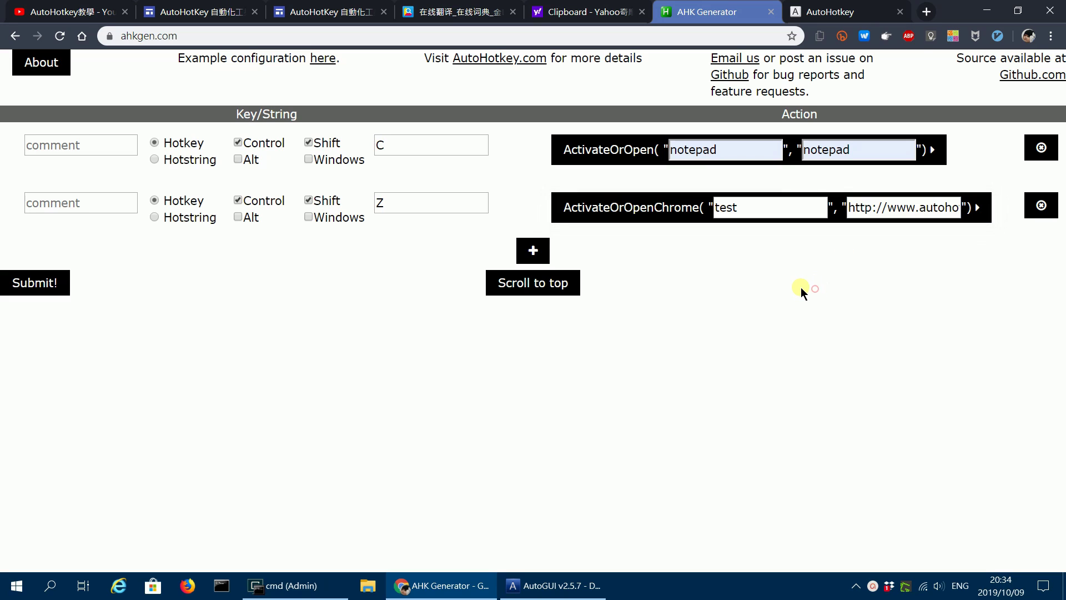
Submit the form to generate the script for both hotkeys, then select all the generated code.
{"action": "left_click", "coordinate": [39, 282]}
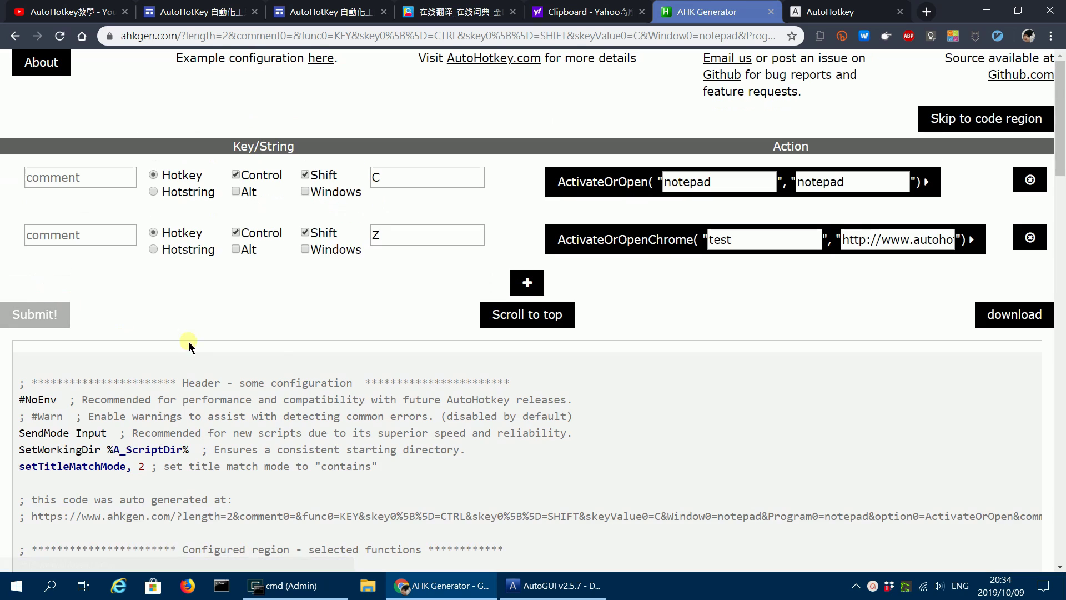
{"action": "scroll", "coordinate": [479, 412], "scroll_direction": "down", "scroll_amount": 4}
{"action": "scroll", "coordinate": [479, 412], "scroll_direction": "down", "scroll_amount": 4}
{"action": "scroll", "coordinate": [250, 360], "scroll_direction": "up", "scroll_amount": 5}
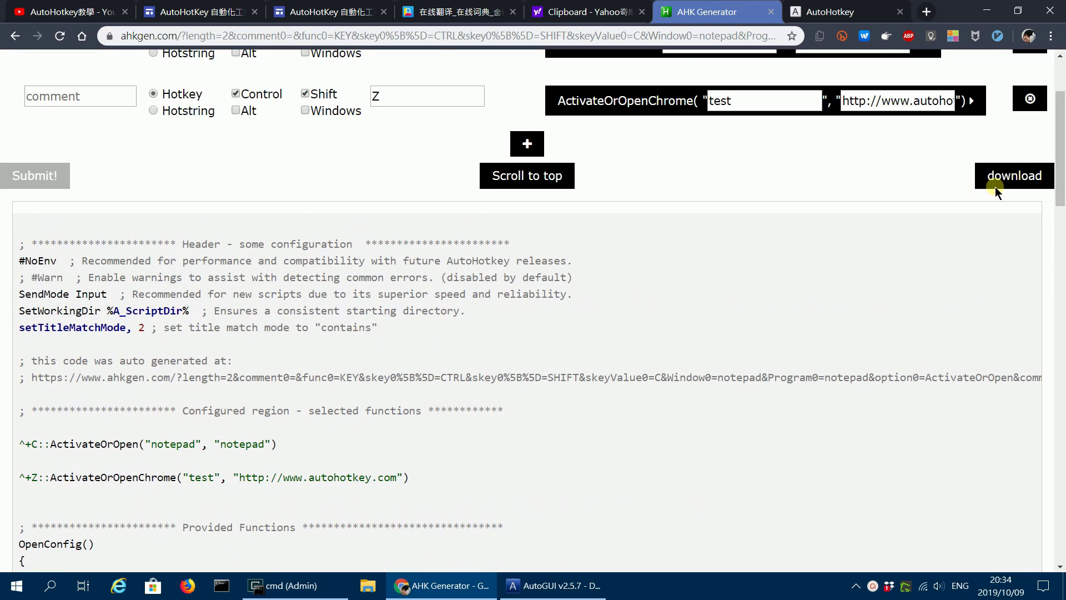
{"action": "left_click", "coordinate": [80, 244]}
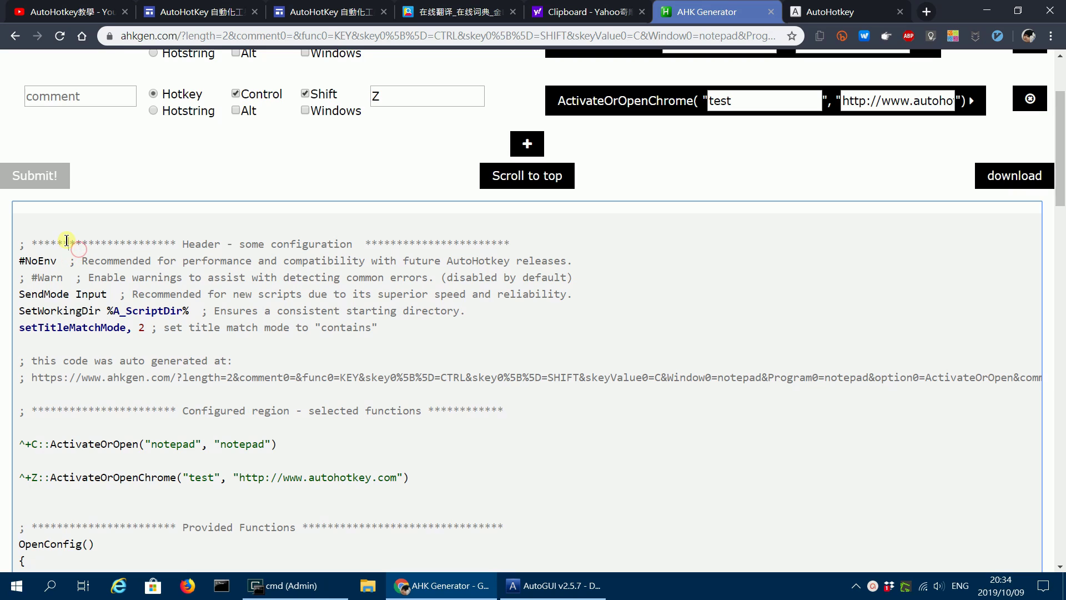
{"action": "key", "text": "ctrl+a"}
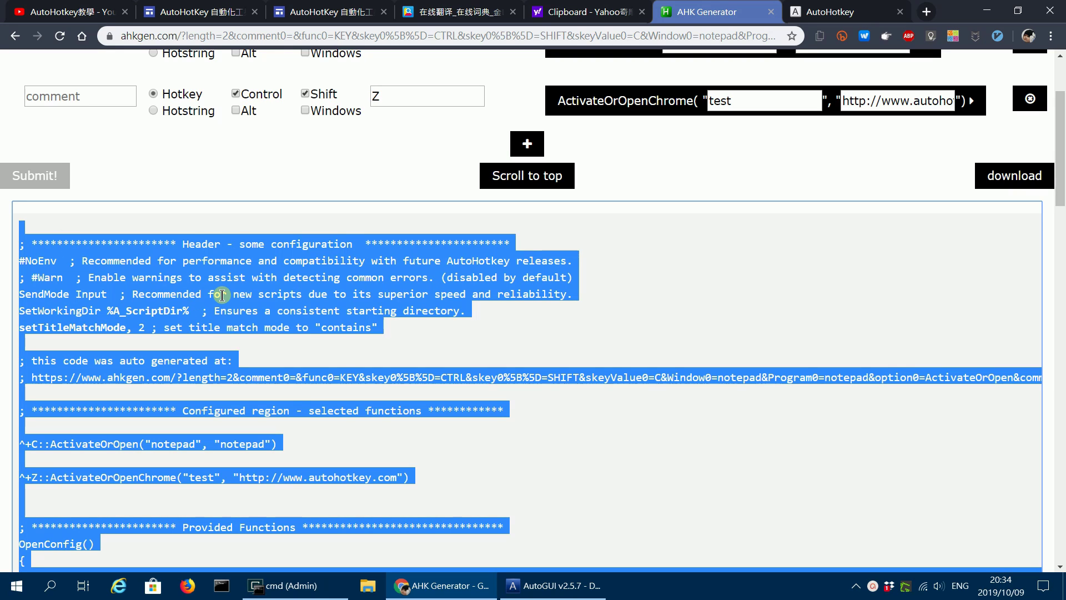
Replace the whole contents of test11.ahk in AutoGUI with the pasted generated script.
{"action": "left_click", "coordinate": [555, 586]}
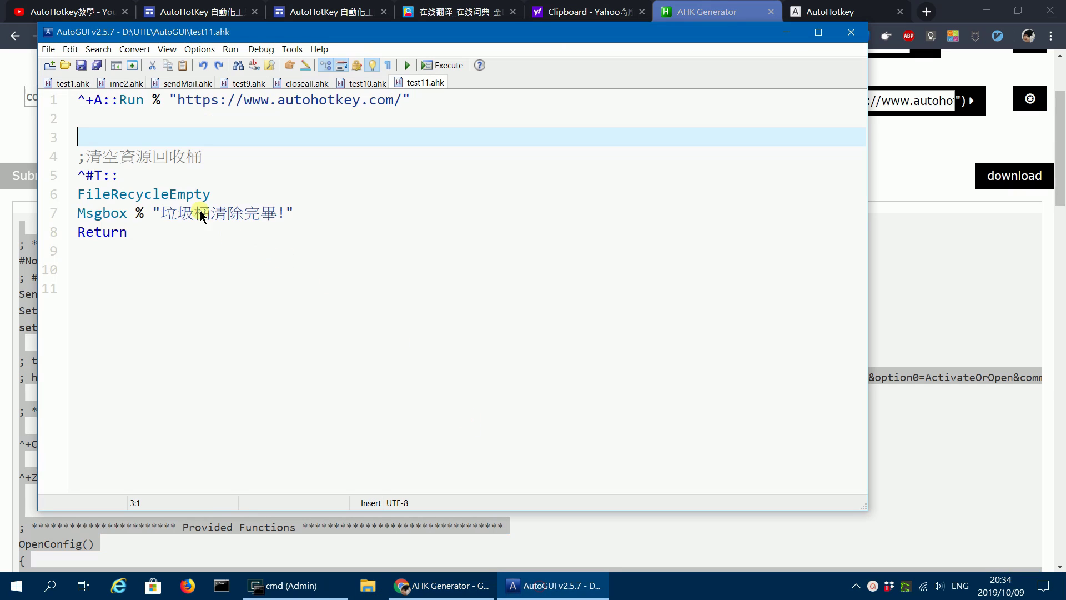
{"action": "left_click", "coordinate": [194, 213]}
{"action": "key", "text": "ctrl+a"}
{"action": "key", "text": "ctrl+v"}
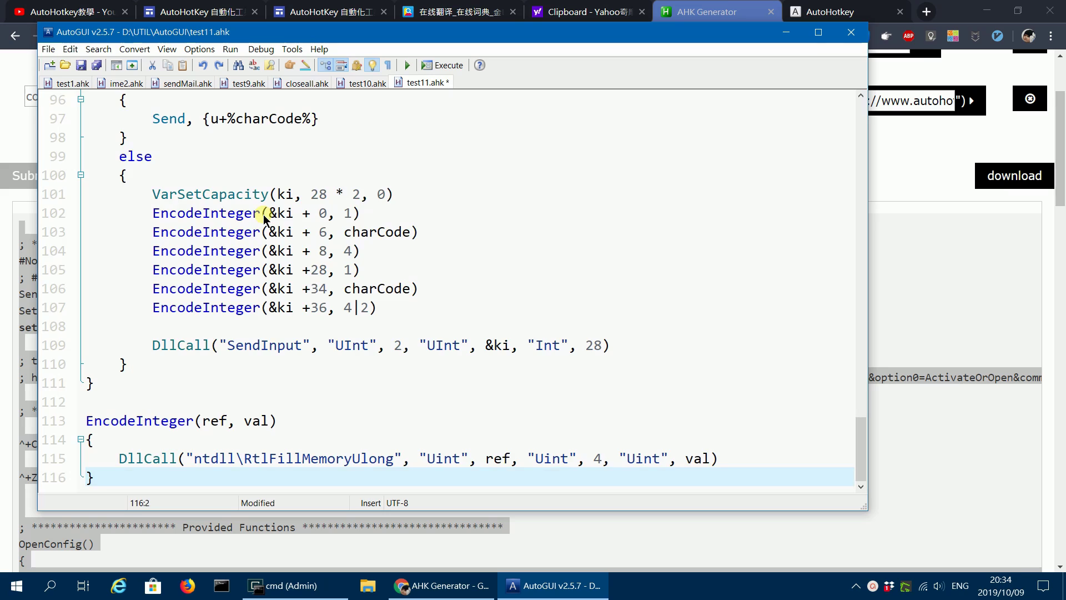
{"action": "key", "text": "ctrl+Home"}
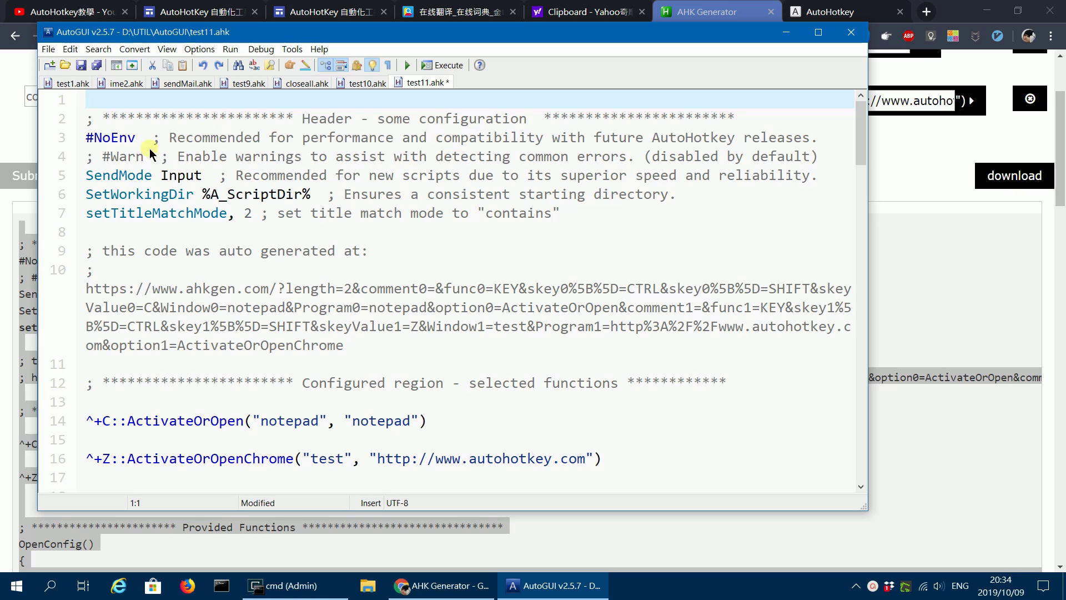
Look over the script's header lines, then run test11.ahk.
{"action": "left_click", "coordinate": [86, 120]}
{"action": "key", "text": "shift+Down"}
{"action": "key", "text": "shift+Down"}
{"action": "key", "text": "shift+Down"}
{"action": "key", "text": "shift+Down"}
{"action": "key", "text": "shift+Down"}
{"action": "key", "text": "shift+Down"}
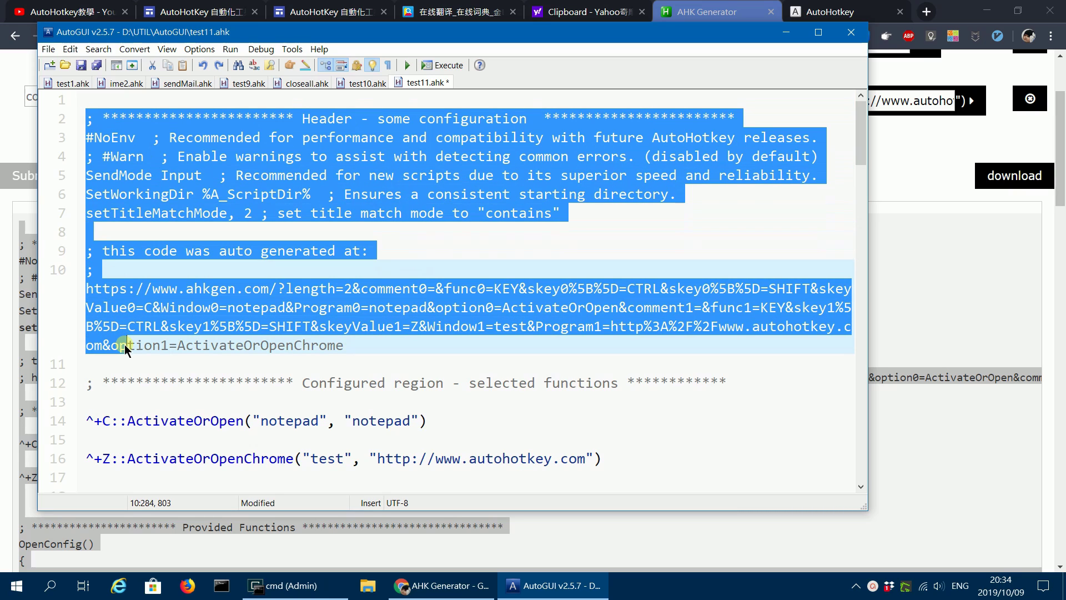
{"action": "key", "text": "shift+Down"}
{"action": "left_click", "coordinate": [278, 194]}
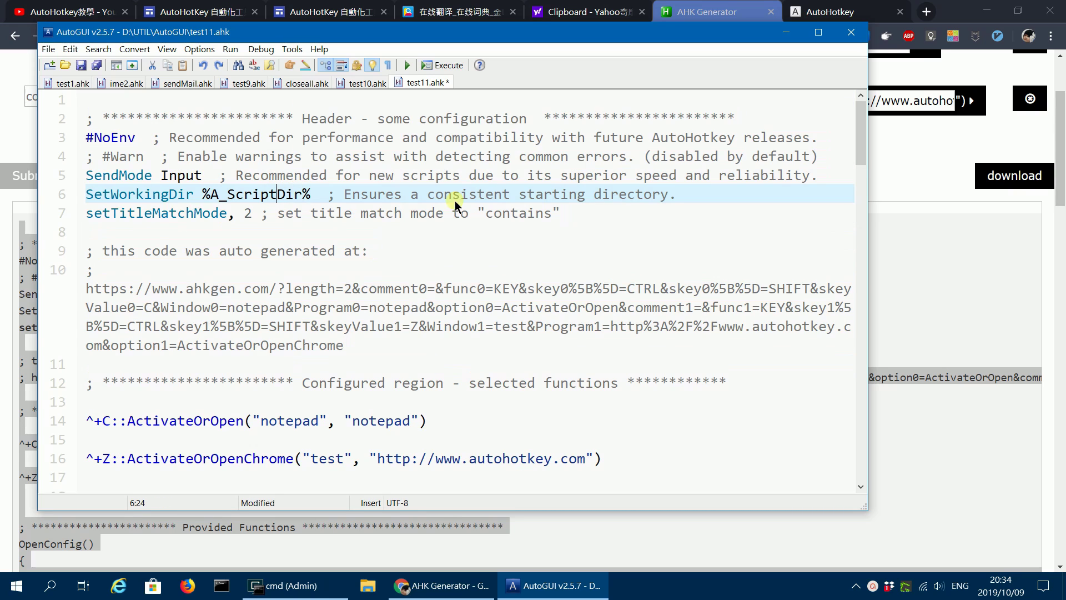
{"action": "left_click", "coordinate": [443, 66]}
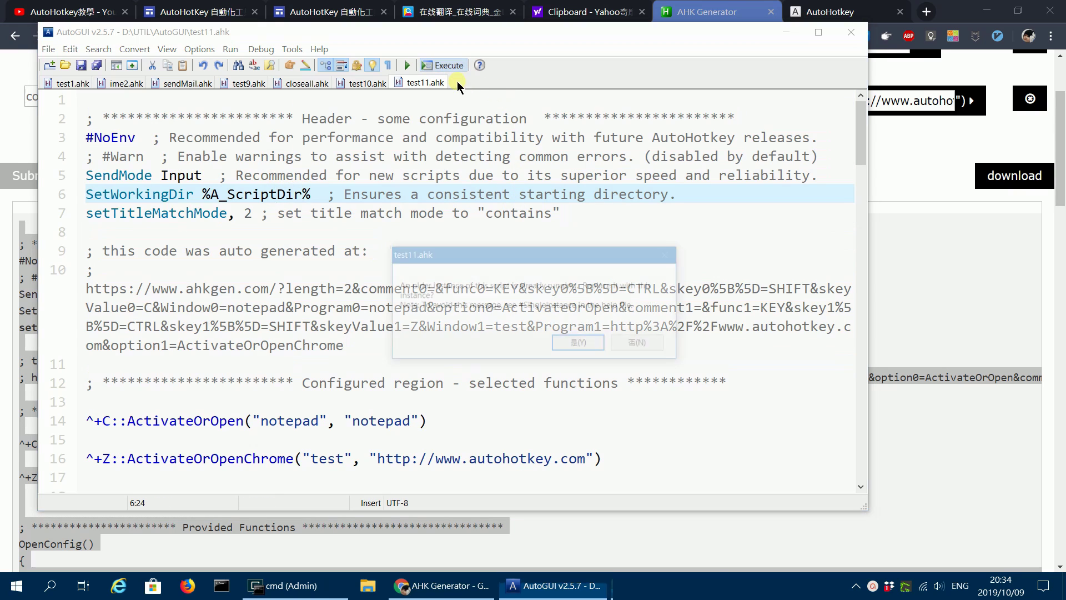
Replace the older running instance and test Ctrl+Shift+C, which opens Notepad, then close Notepad.
{"action": "left_click", "coordinate": [578, 344]}
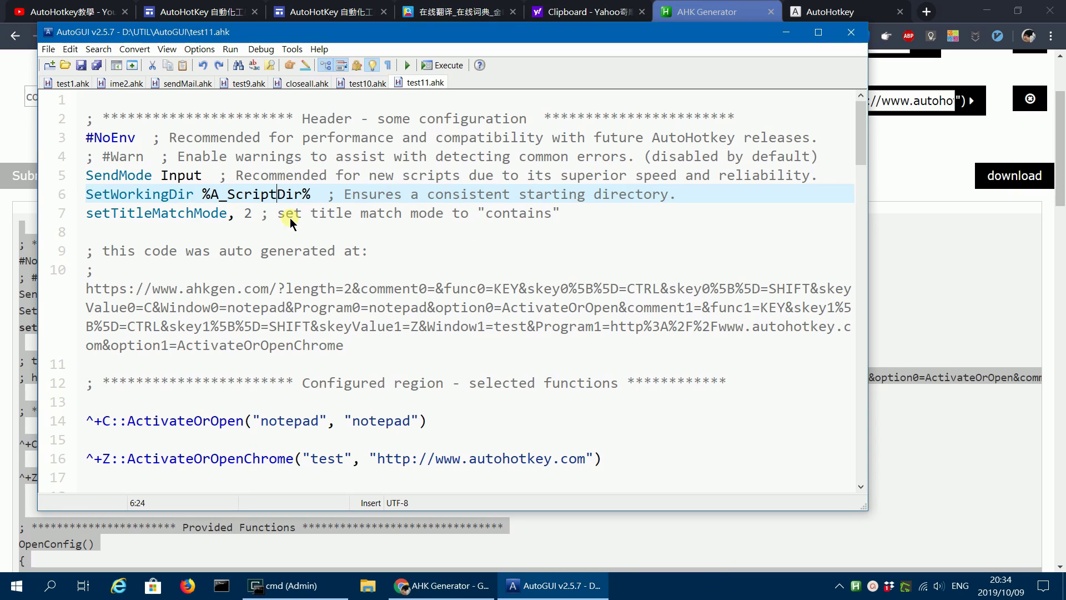
{"action": "scroll", "coordinate": [354, 230], "scroll_direction": "down", "scroll_amount": 2}
{"action": "scroll", "coordinate": [361, 237], "scroll_direction": "down", "scroll_amount": 1}
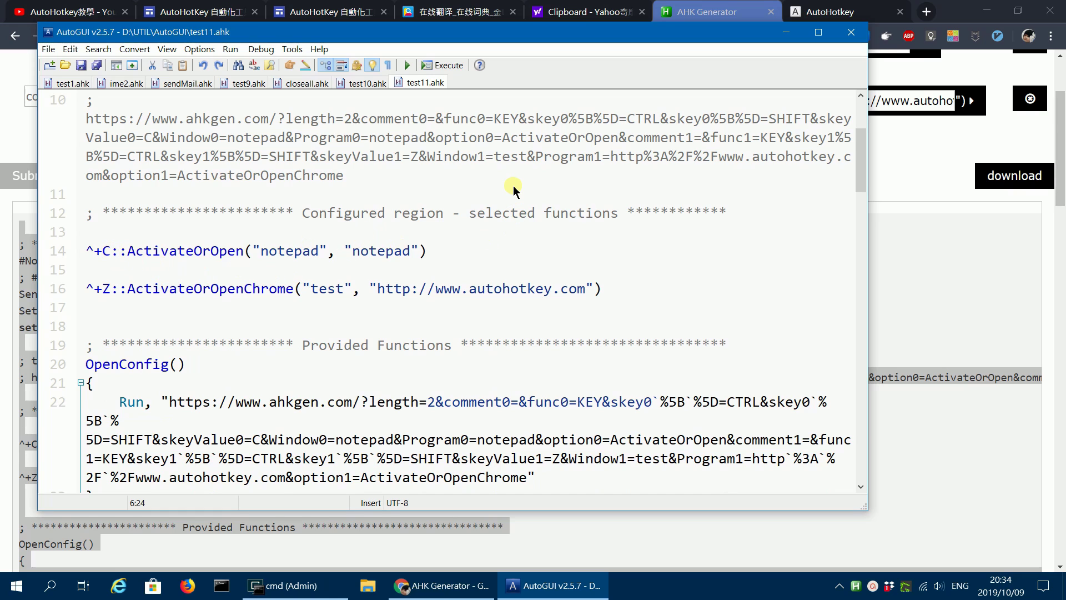
{"action": "key", "text": "ctrl+shift+c"}
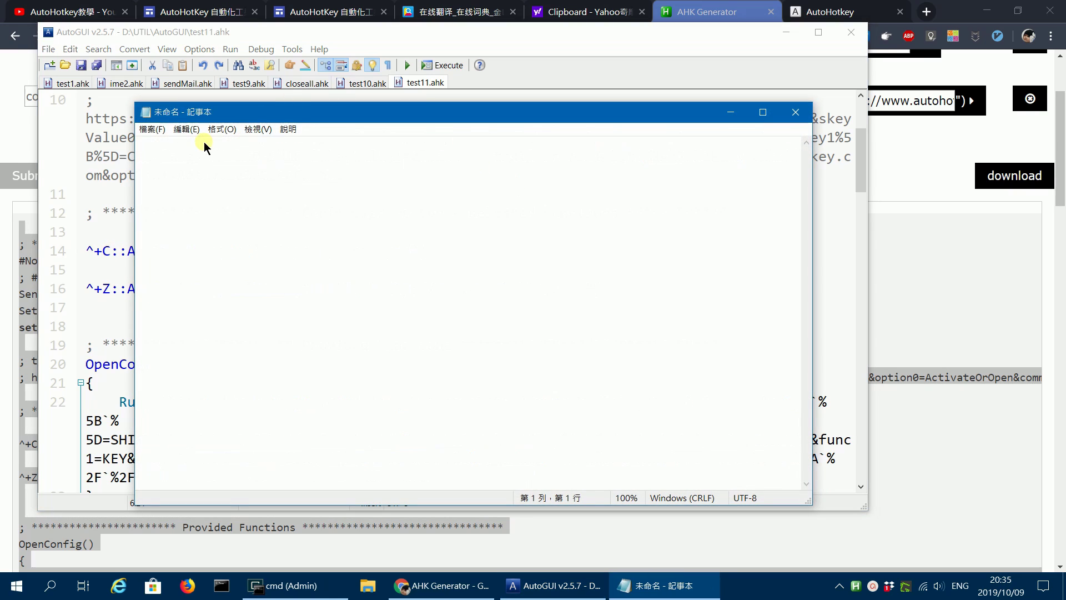
{"action": "left_click", "coordinate": [795, 112]}
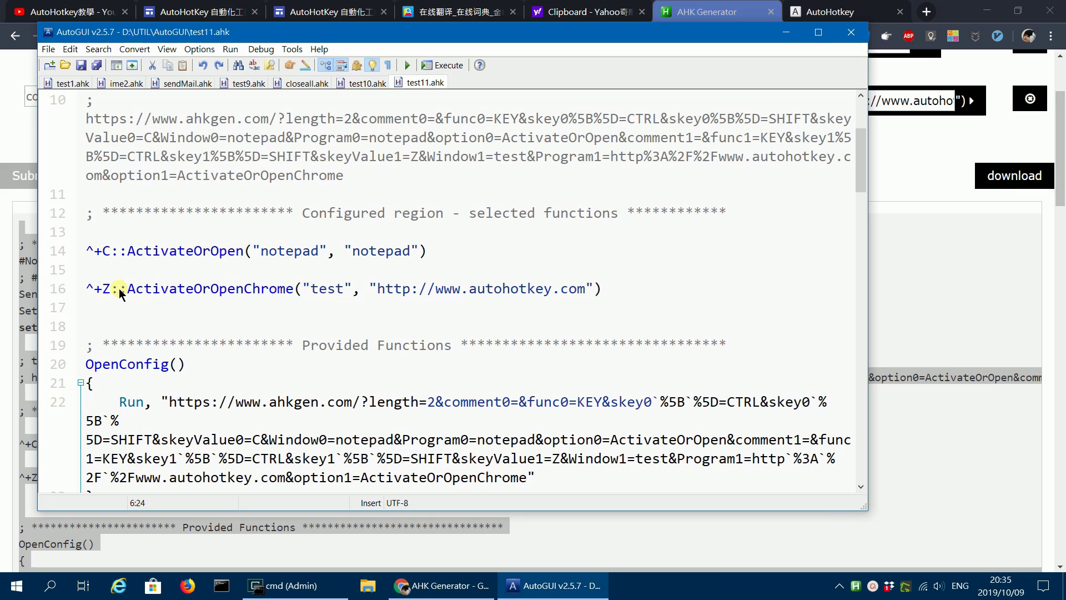
Test Ctrl+Shift+Z to open the AutoHotkey site, then return to the AHK Generator page.
{"action": "left_click", "coordinate": [102, 289]}
{"action": "key", "text": "ctrl+shift+z"}
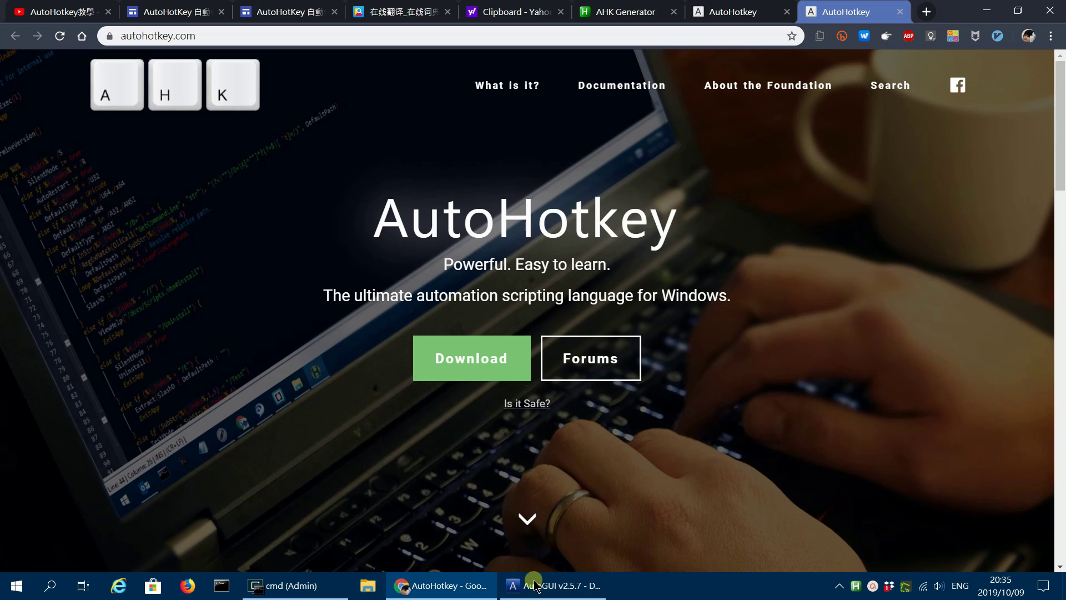
{"action": "left_click", "coordinate": [552, 586]}
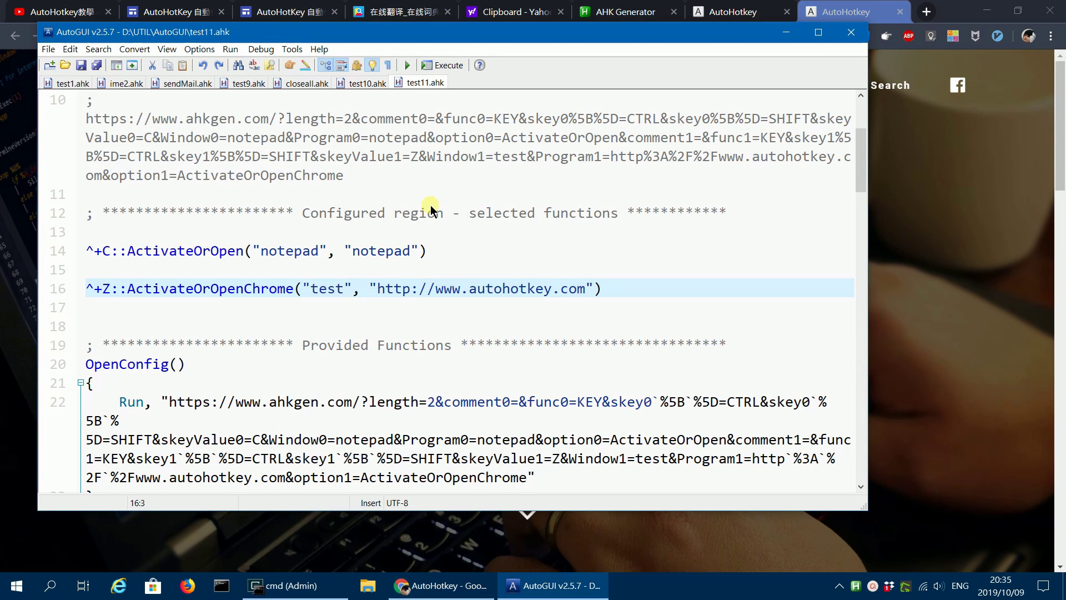
{"action": "scroll", "coordinate": [478, 343], "scroll_direction": "up", "scroll_amount": 3}
{"action": "left_click", "coordinate": [577, 22]}
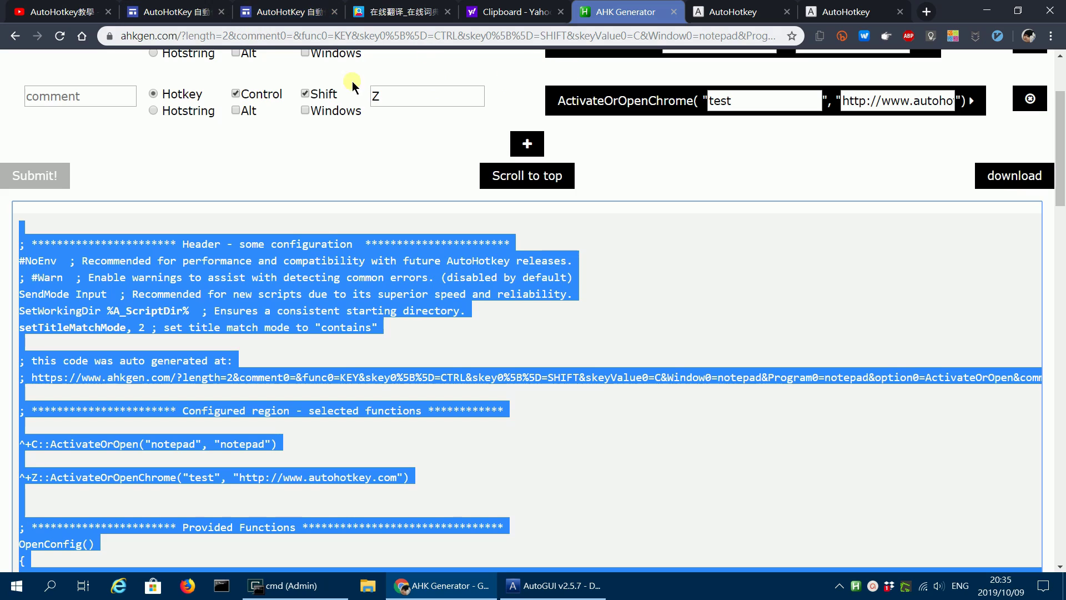
Scroll through the v2.6 syntax generator home page, then bring AutoGUI's test11.ahk back to the front.
{"action": "left_click", "coordinate": [277, 20]}
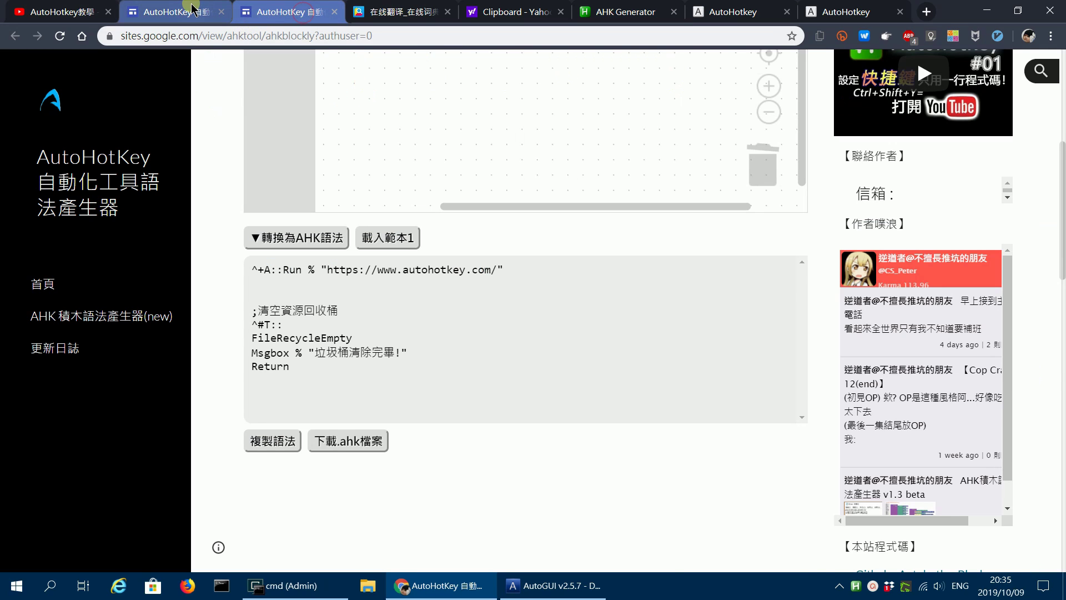
{"action": "key", "text": "ctrl+shift+Tab"}
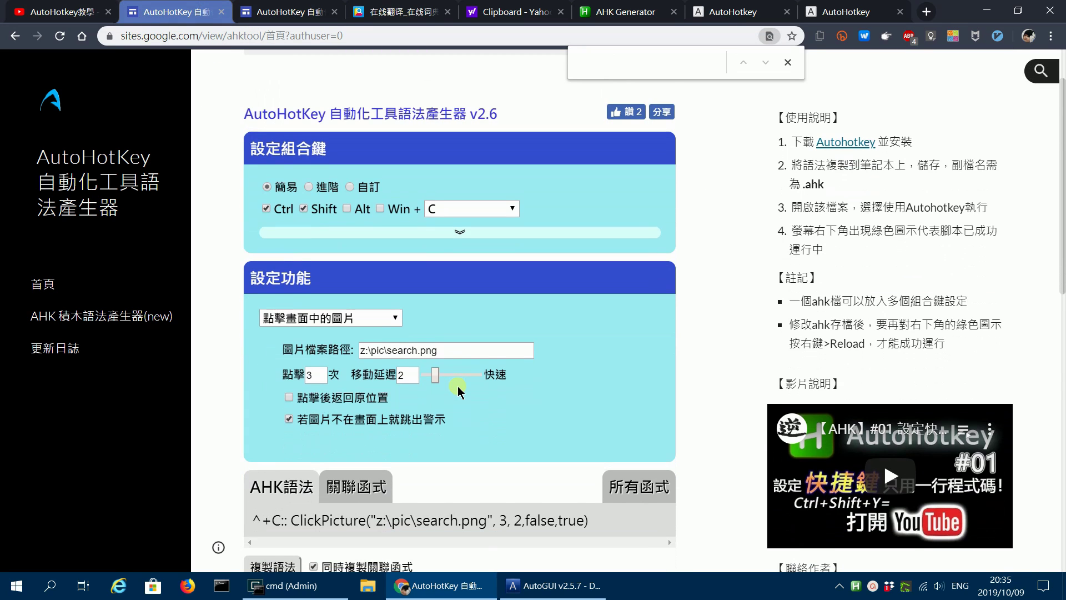
{"action": "scroll", "coordinate": [459, 389], "scroll_direction": "down", "scroll_amount": 1}
{"action": "scroll", "coordinate": [459, 383], "scroll_direction": "up", "scroll_amount": 1}
{"action": "scroll", "coordinate": [651, 312], "scroll_direction": "down", "scroll_amount": 2}
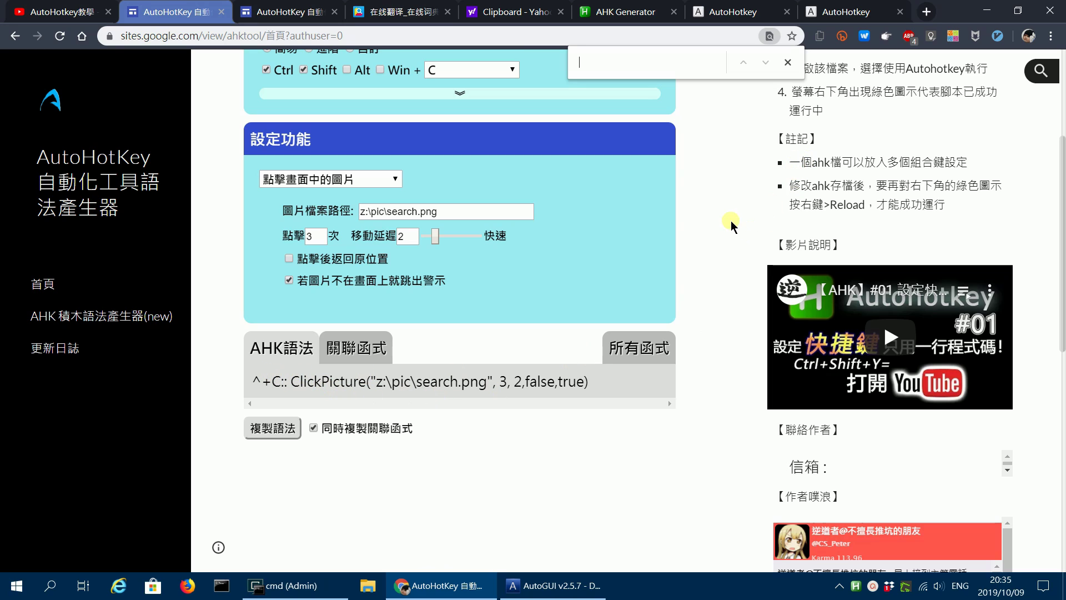
{"action": "left_click", "coordinate": [544, 575]}
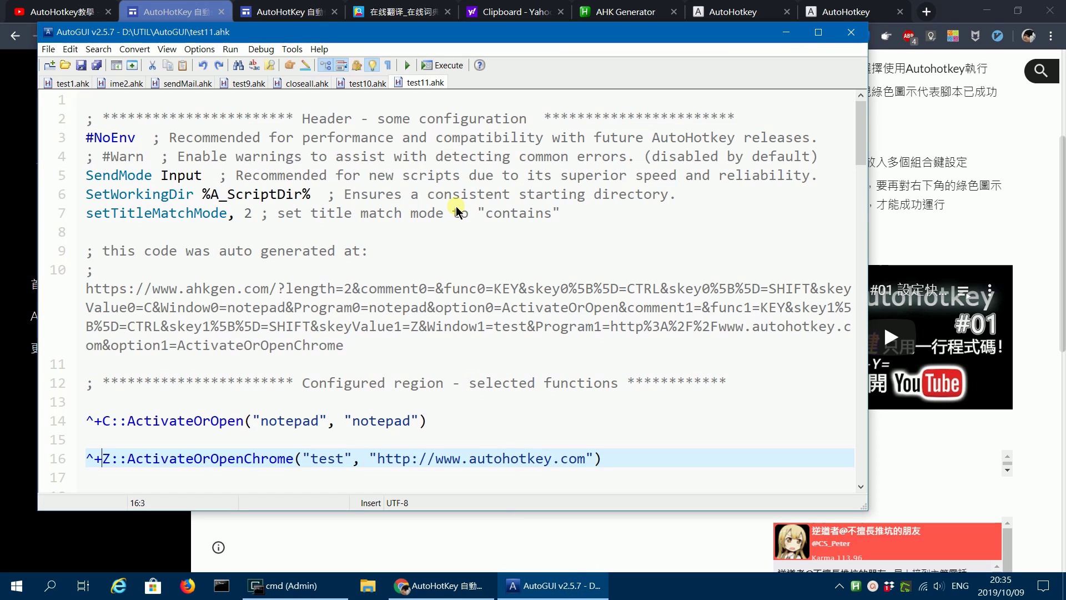
Check the #Warn line of the generated script, then show the AutoHotKey 積木語法產生器 page in Chrome.
{"action": "left_click", "coordinate": [168, 158]}
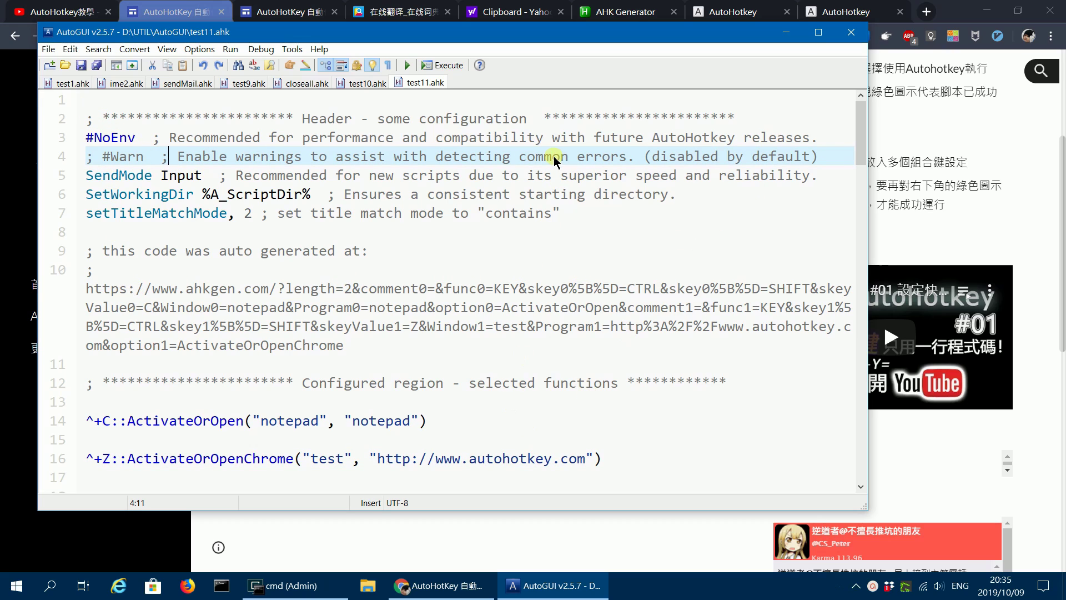
{"action": "left_click", "coordinate": [292, 11]}
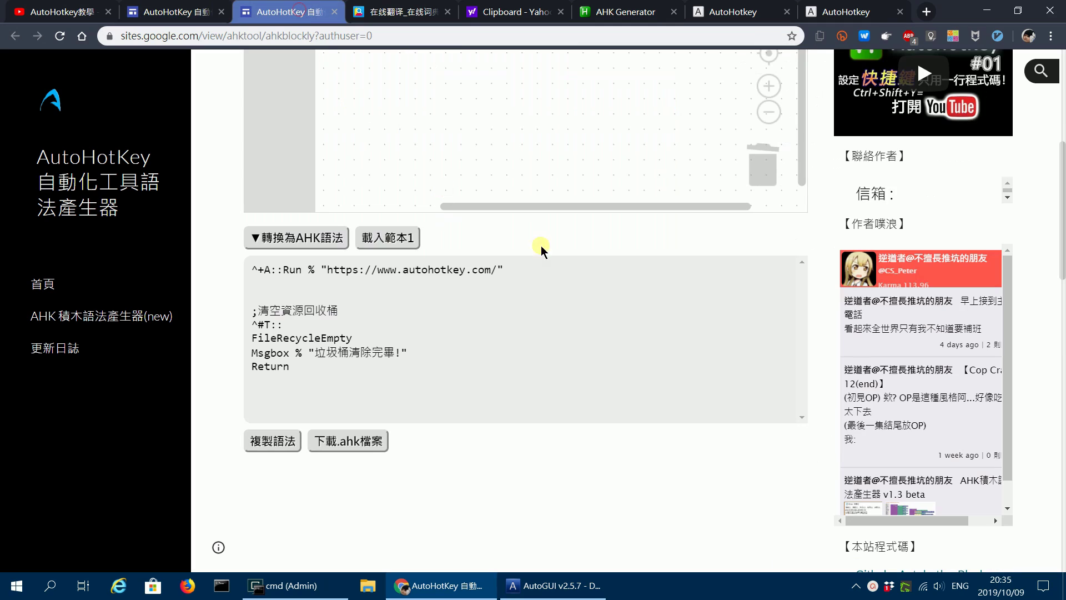
Switch to the v2.6 generator home page tab and dismiss its find bar.
{"action": "scroll", "coordinate": [602, 320], "scroll_direction": "up", "scroll_amount": 4}
{"action": "scroll", "coordinate": [601, 320], "scroll_direction": "up", "scroll_amount": 2}
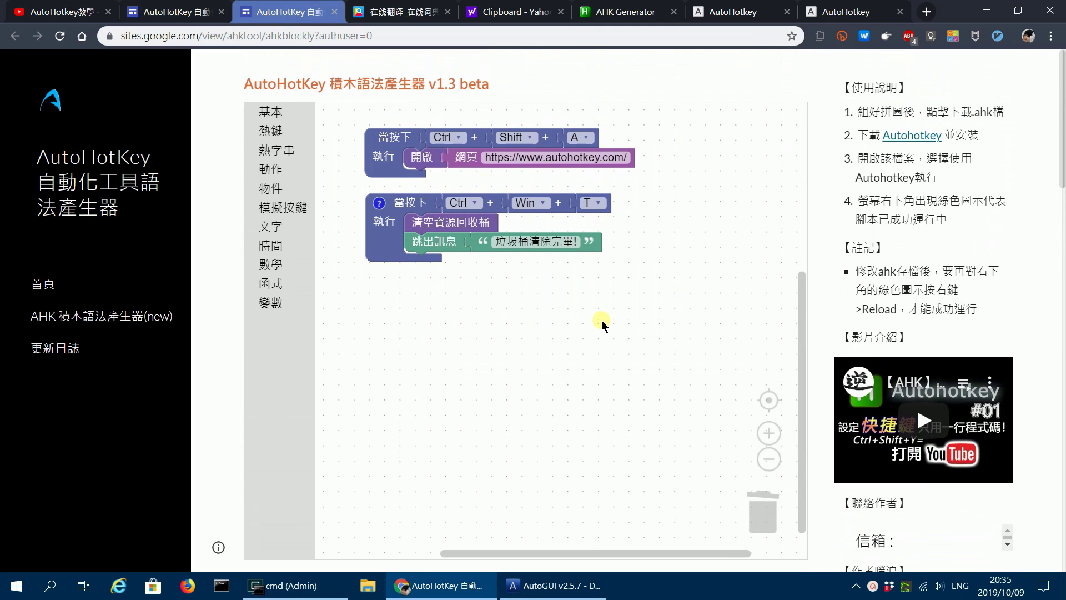
{"action": "left_click", "coordinate": [165, 17]}
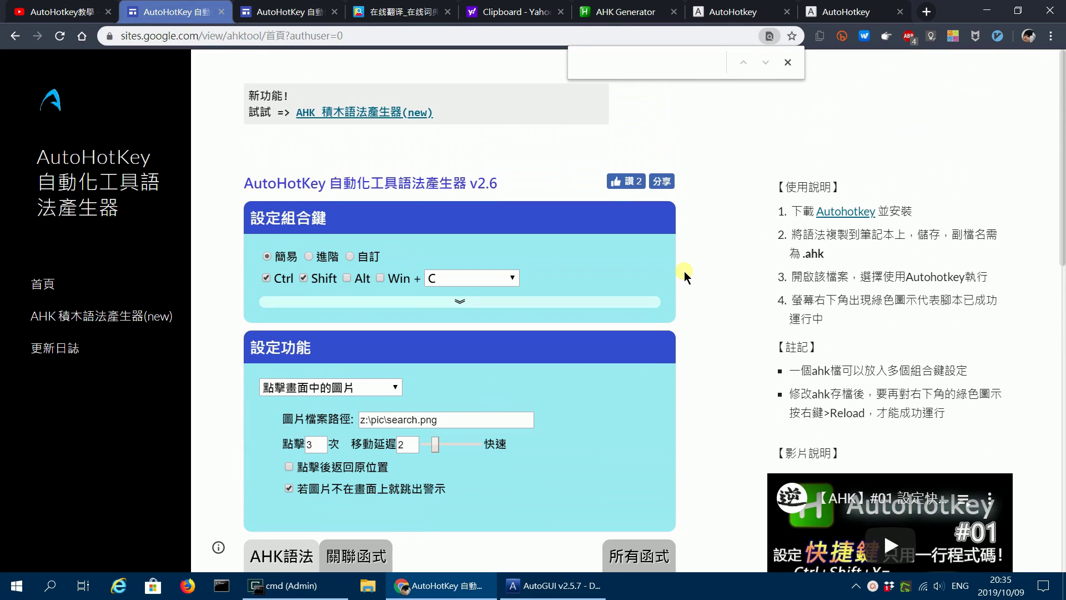
{"action": "left_click", "coordinate": [788, 62]}
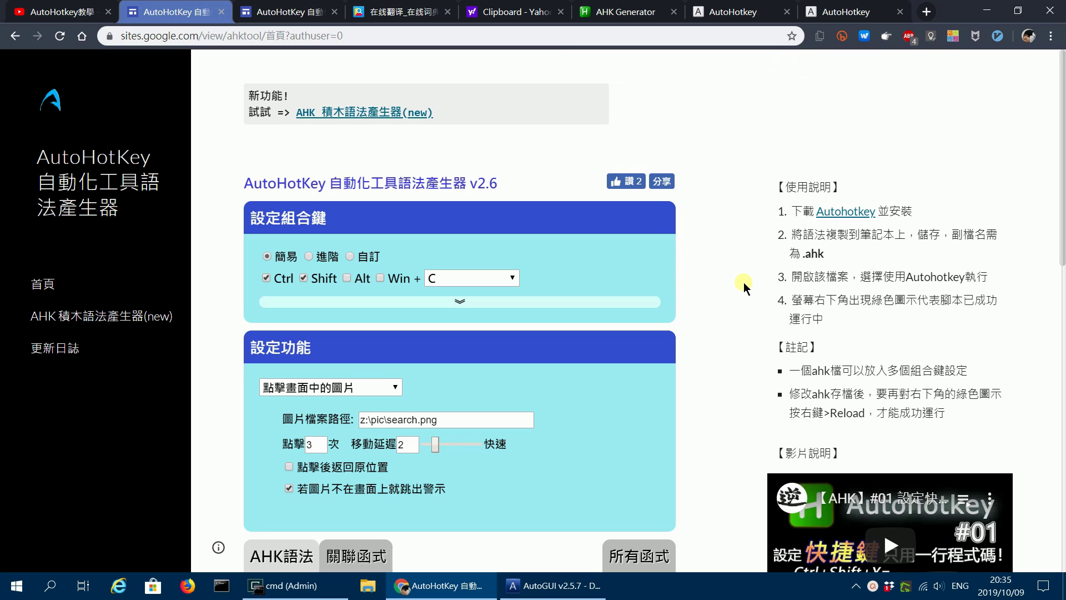